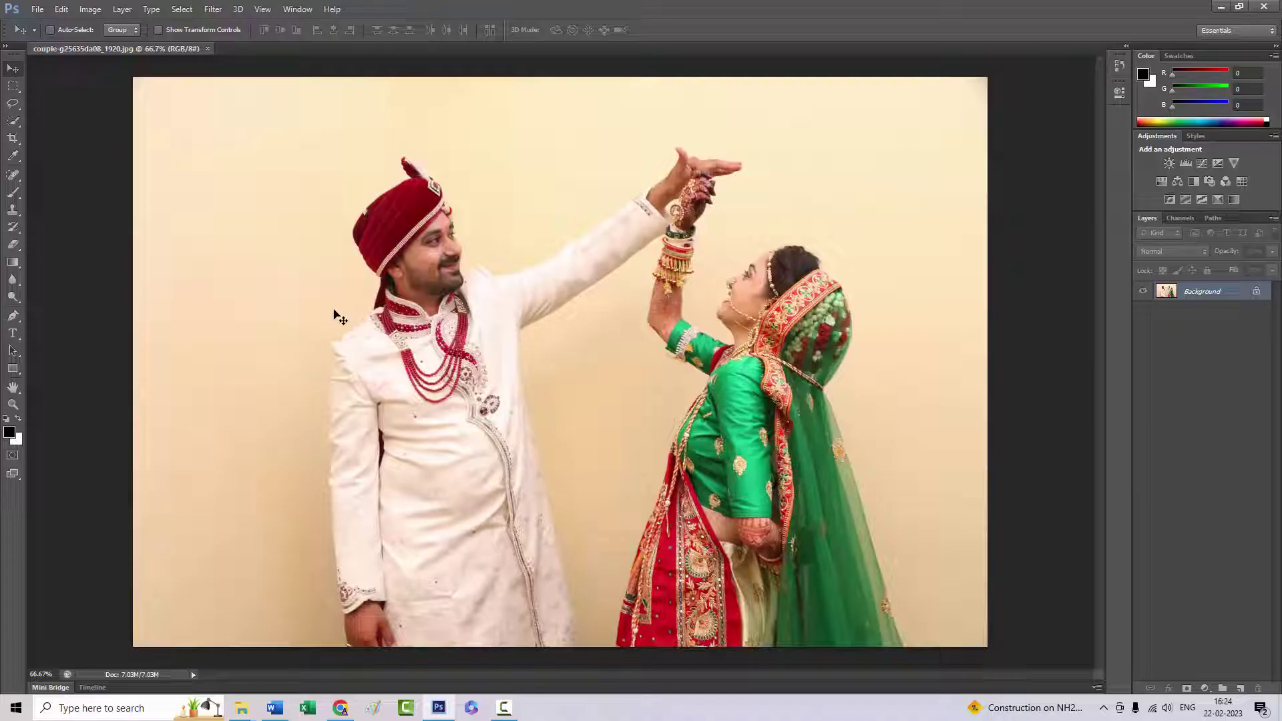
- Activate the Pen tool and set its drawing mode to Path
click(13, 316)
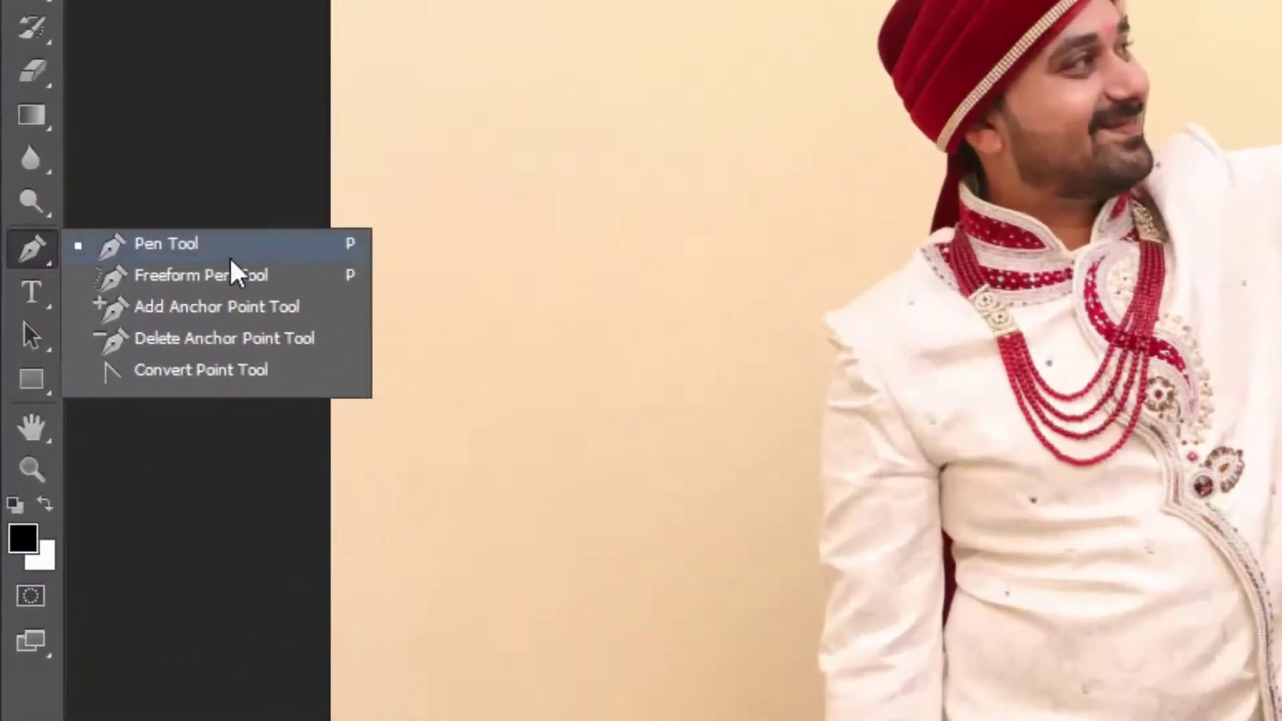
click(229, 255)
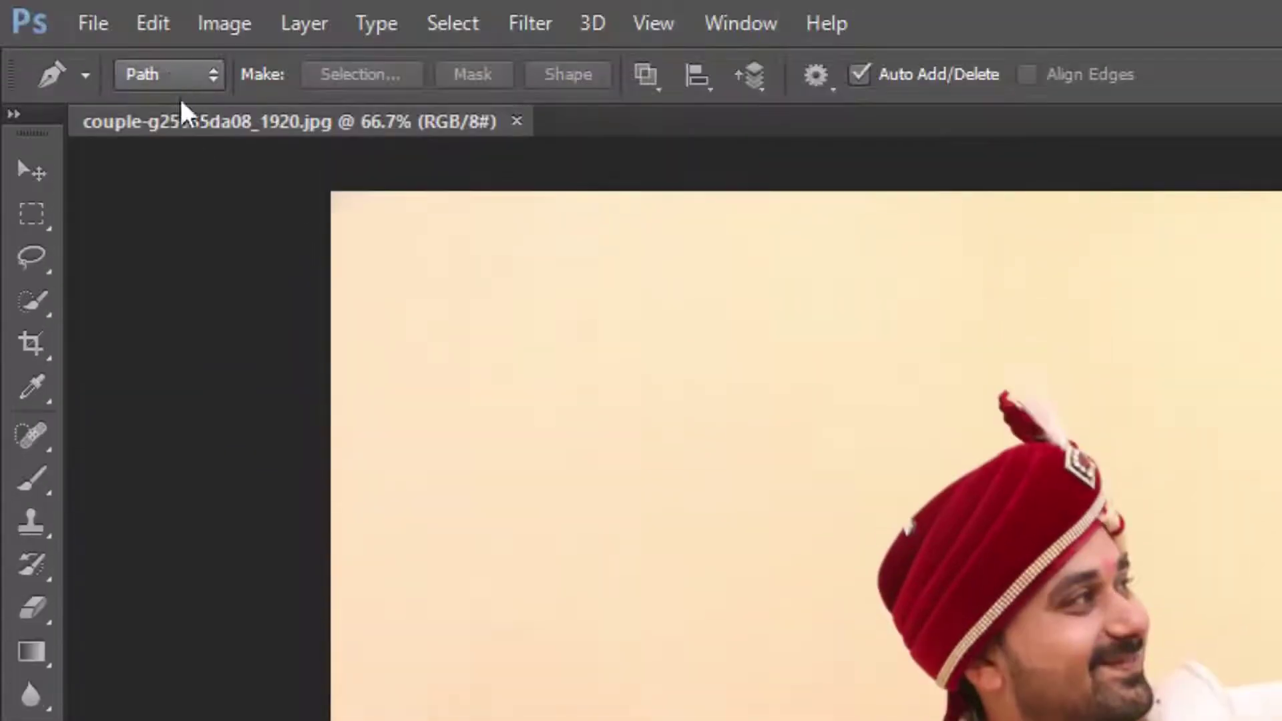
click(163, 74)
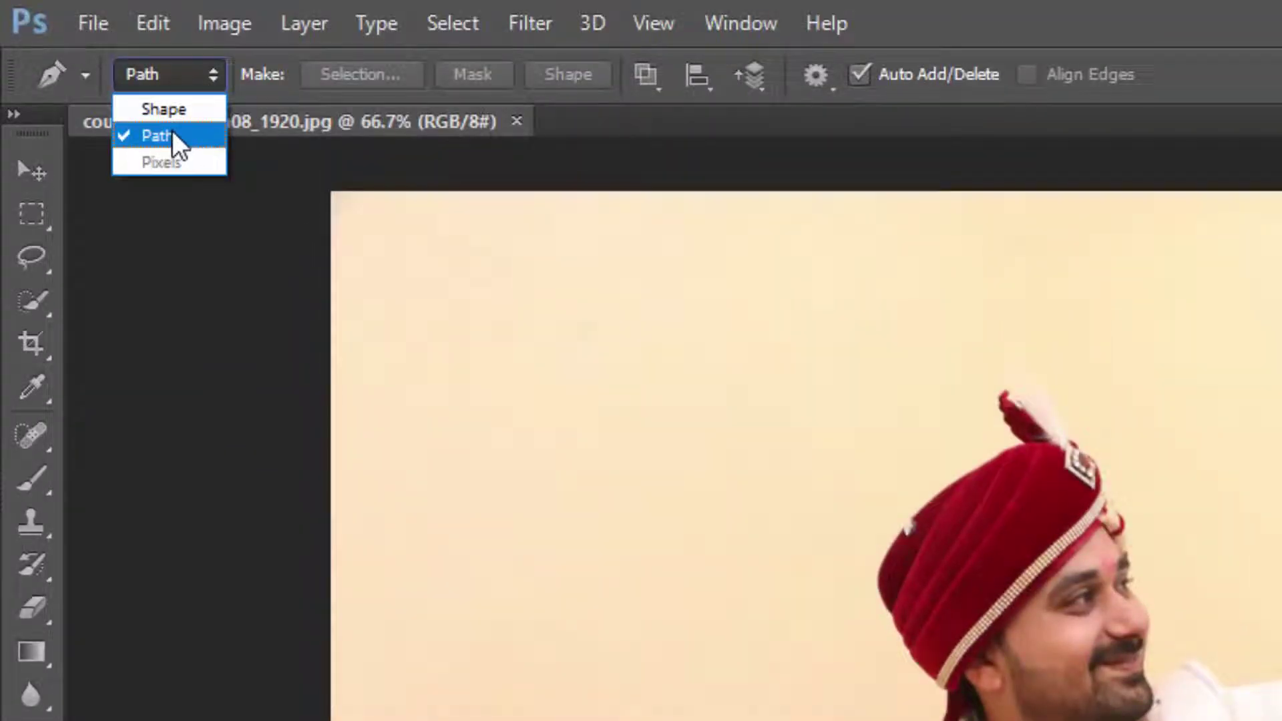
click(172, 136)
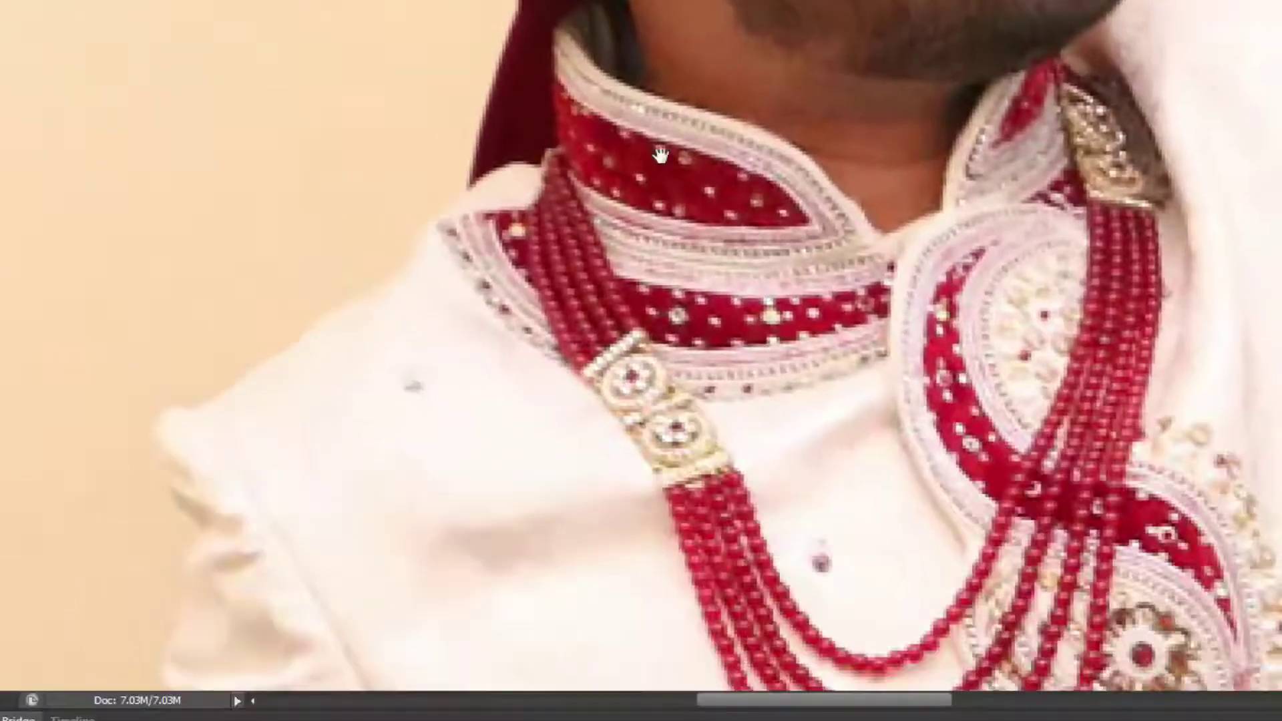
- Place Pen anchors up the groom's turban plume and along his cheek and jaw
drag(659, 154, 477, 0)
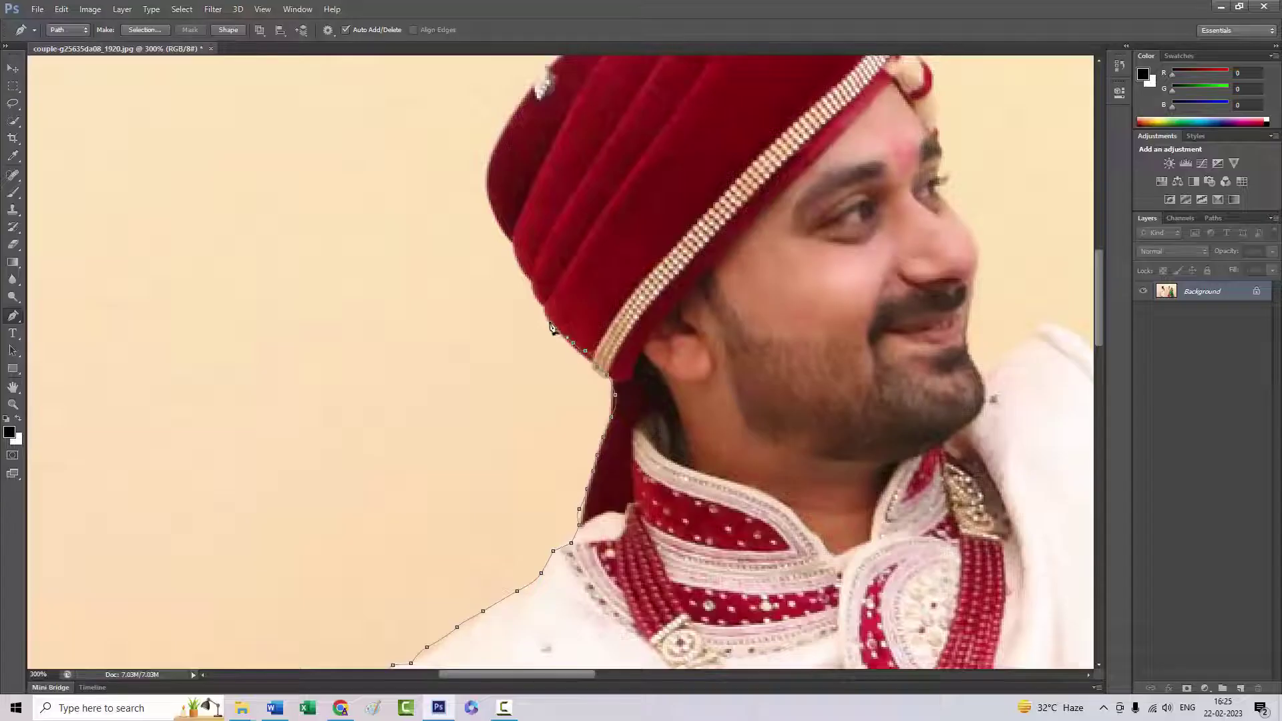
drag(506, 234, 434, 411)
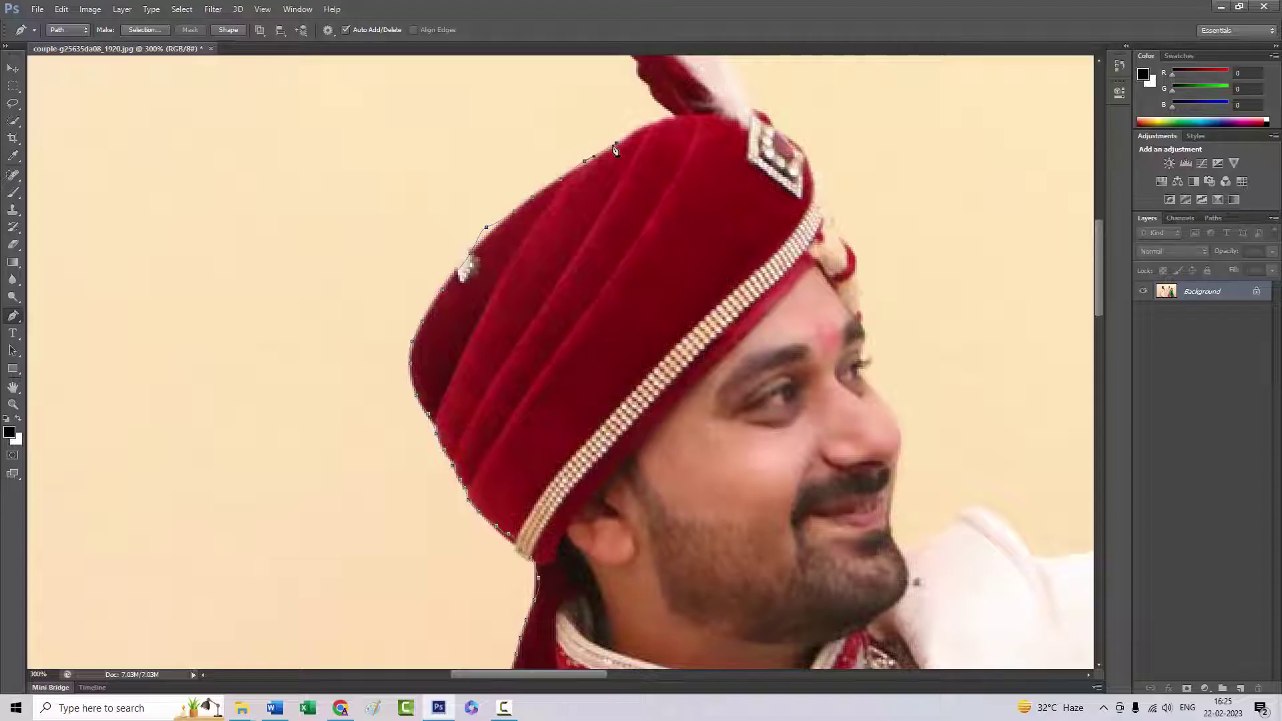
scroll(602, 158, up, 5)
click(640, 475)
click(668, 470)
click(629, 427)
click(634, 378)
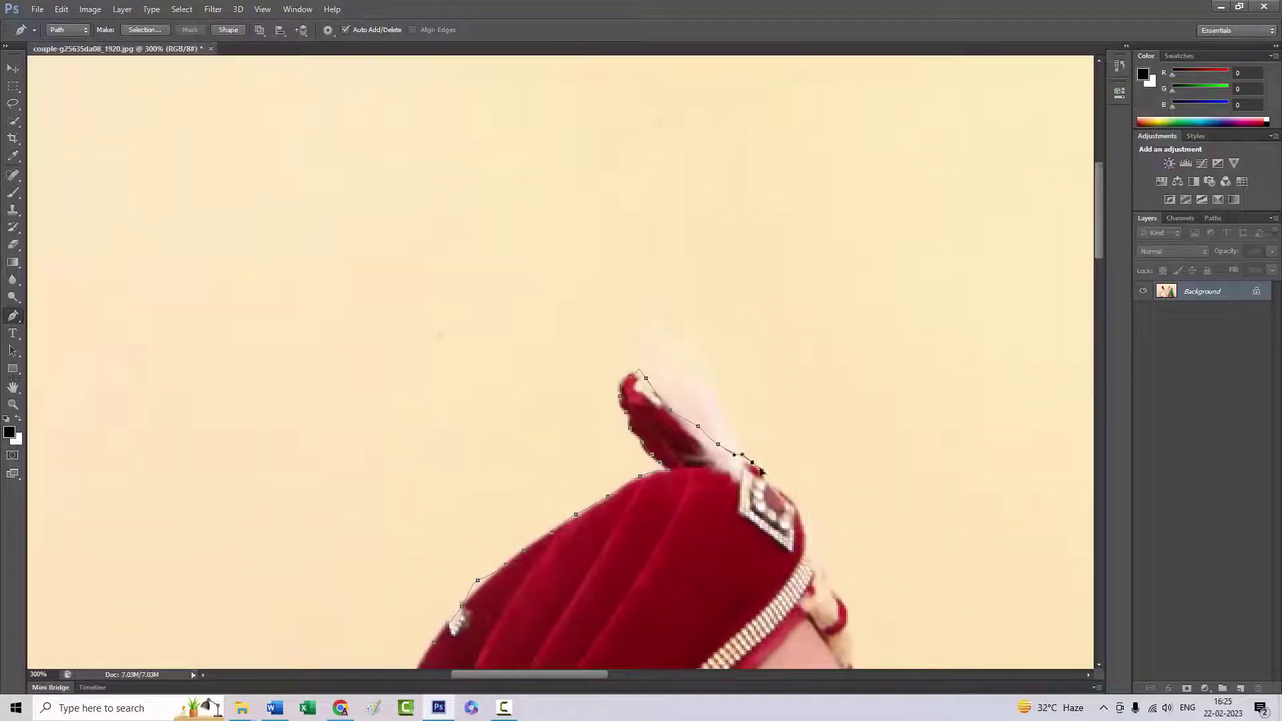
drag(828, 587, 731, 314)
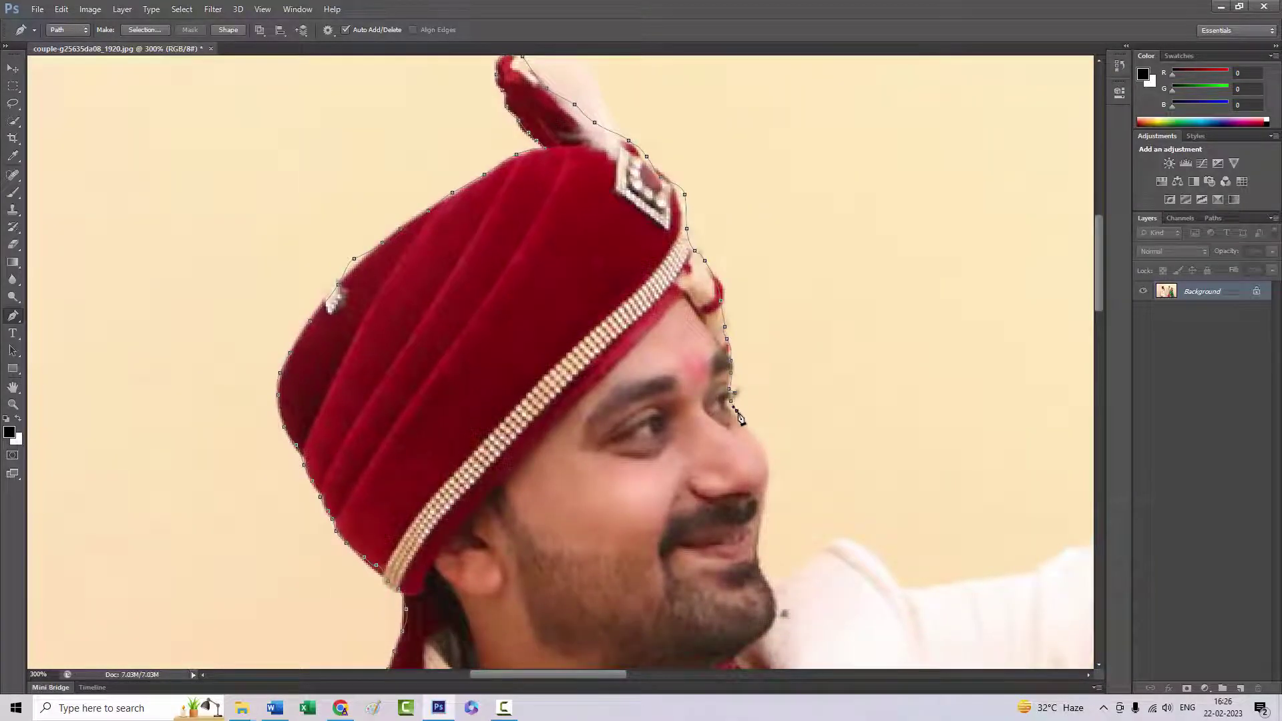
click(760, 448)
click(766, 461)
scroll(748, 427, down, 2)
click(752, 390)
- Extend the outline along the groom's raised upper arm and sleeve to the wrist
drag(843, 413, 642, 388)
click(799, 420)
click(921, 378)
drag(922, 378, 620, 494)
click(718, 410)
click(762, 381)
drag(920, 315, 587, 478)
click(516, 511)
click(649, 419)
click(770, 327)
click(831, 290)
- Trace the outline across the top and down the edge of the groom's fingers
drag(831, 289, 628, 434)
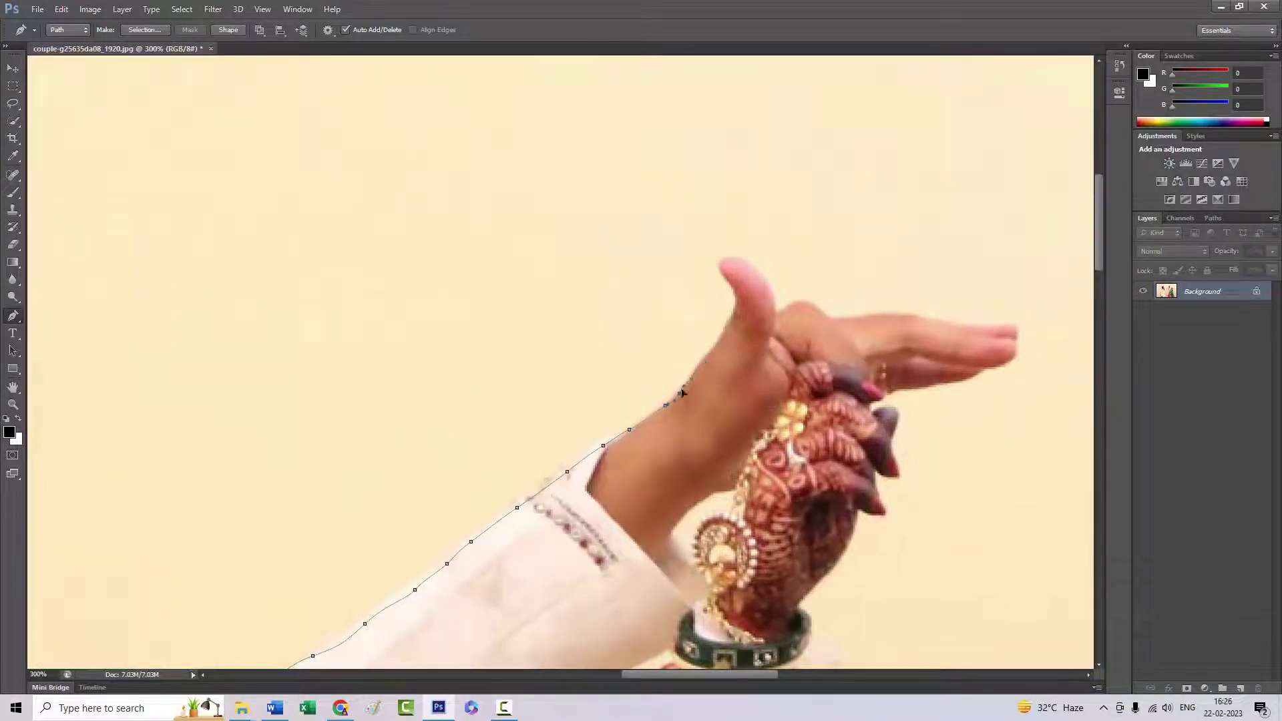
drag(812, 303, 632, 327)
click(733, 339)
click(780, 346)
click(803, 349)
drag(694, 431, 709, 344)
click(735, 345)
click(733, 404)
- Trace the outline along the bride's wrist, bangles and raised hand
drag(718, 455, 807, 262)
click(747, 325)
click(722, 437)
click(715, 494)
drag(707, 582, 712, 380)
click(718, 353)
drag(680, 449, 605, 223)
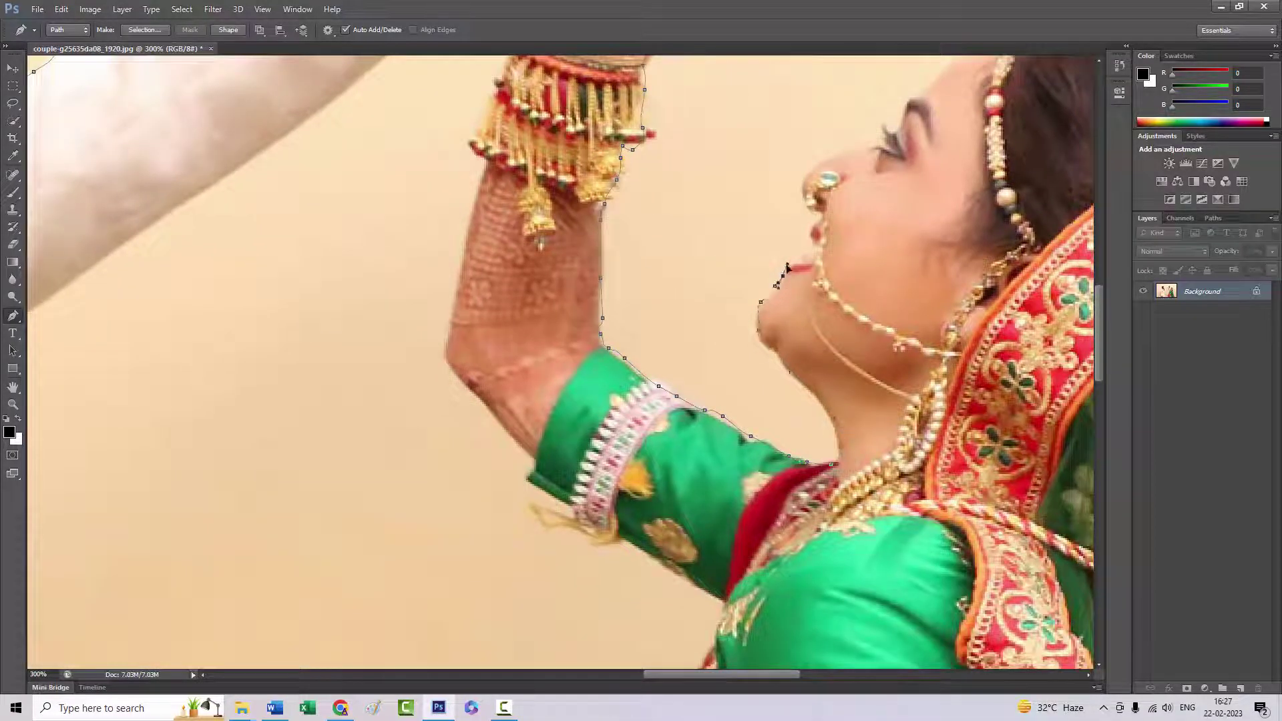
drag(823, 219, 722, 408)
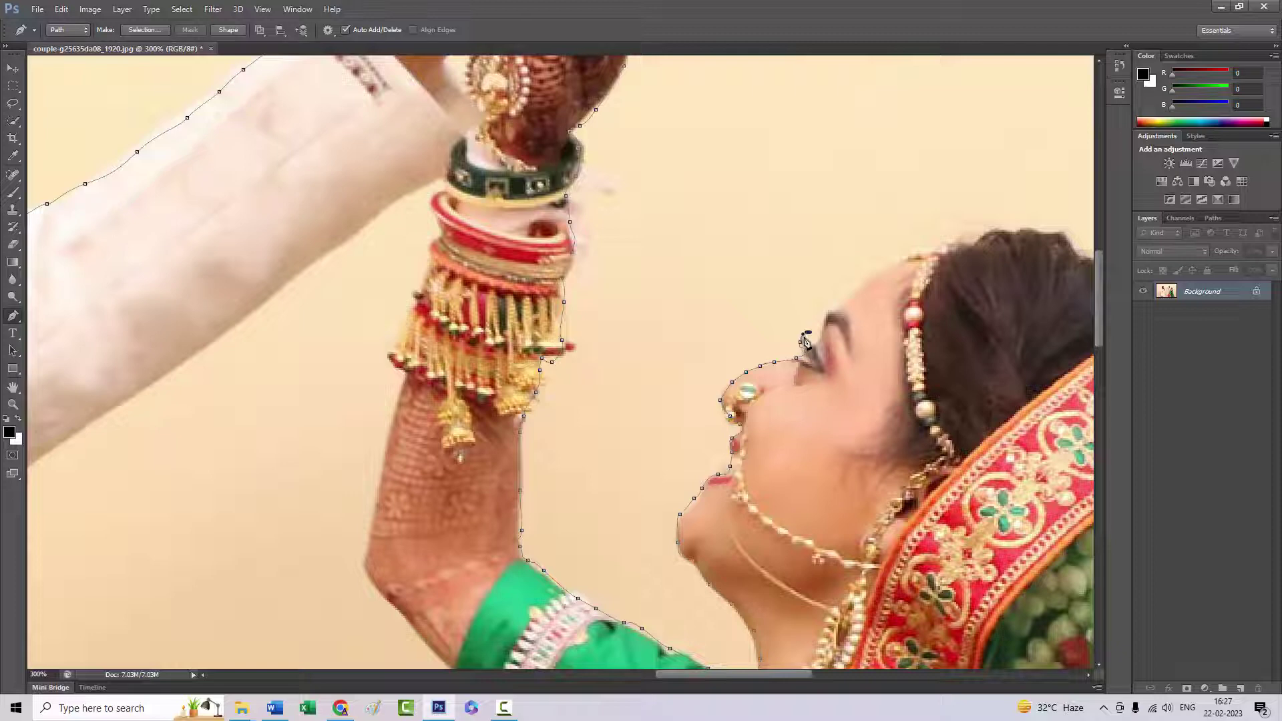
- Trace the bride's hairline and dupatta down to its hem, then fit the image on screen
drag(863, 292, 594, 249)
click(871, 284)
click(959, 367)
drag(1017, 446, 805, 254)
click(800, 293)
drag(801, 439, 799, 234)
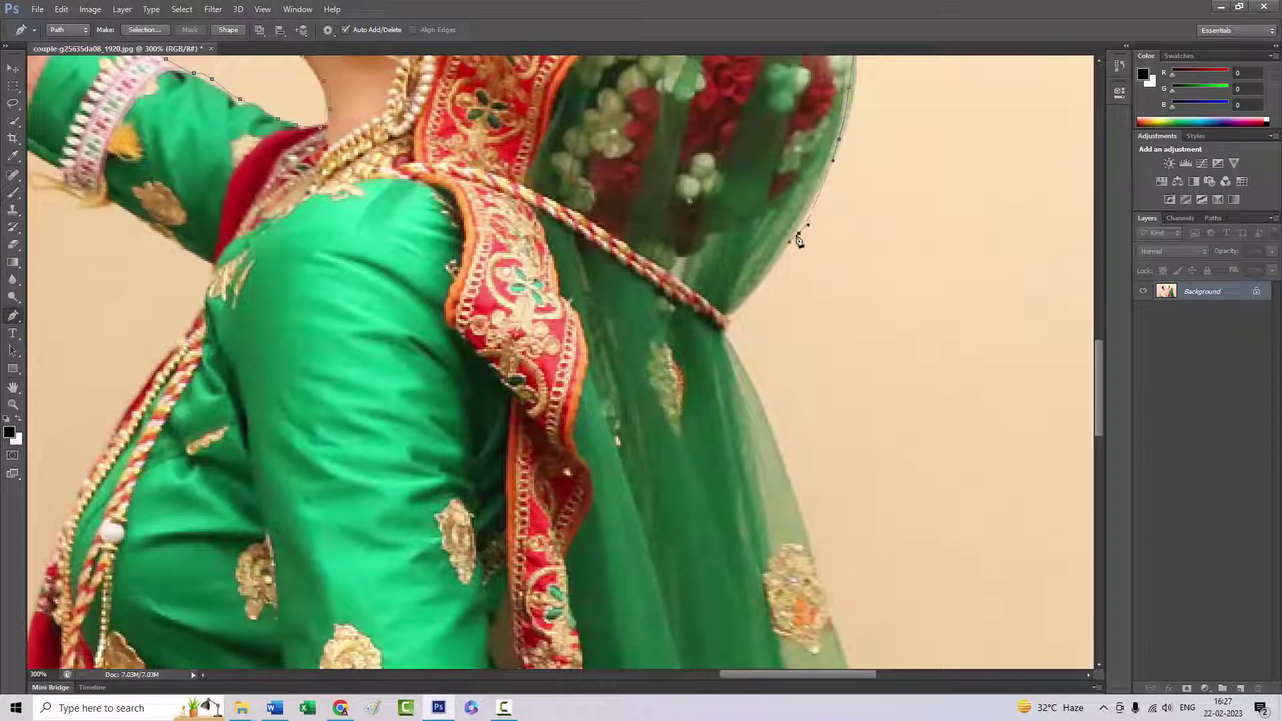
drag(788, 414, 701, 329)
drag(726, 504, 682, 346)
scroll(684, 344, down, 5)
scroll(687, 267, down, 5)
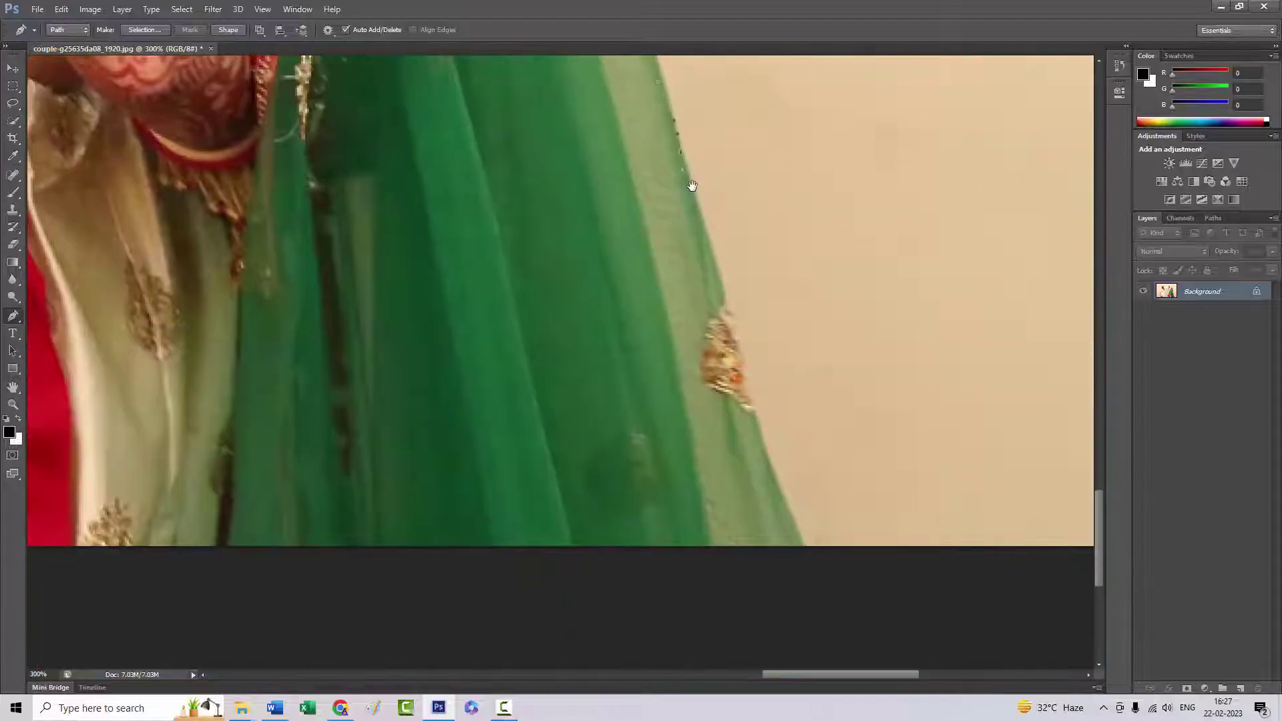
click(799, 533)
key(ctrl+0)
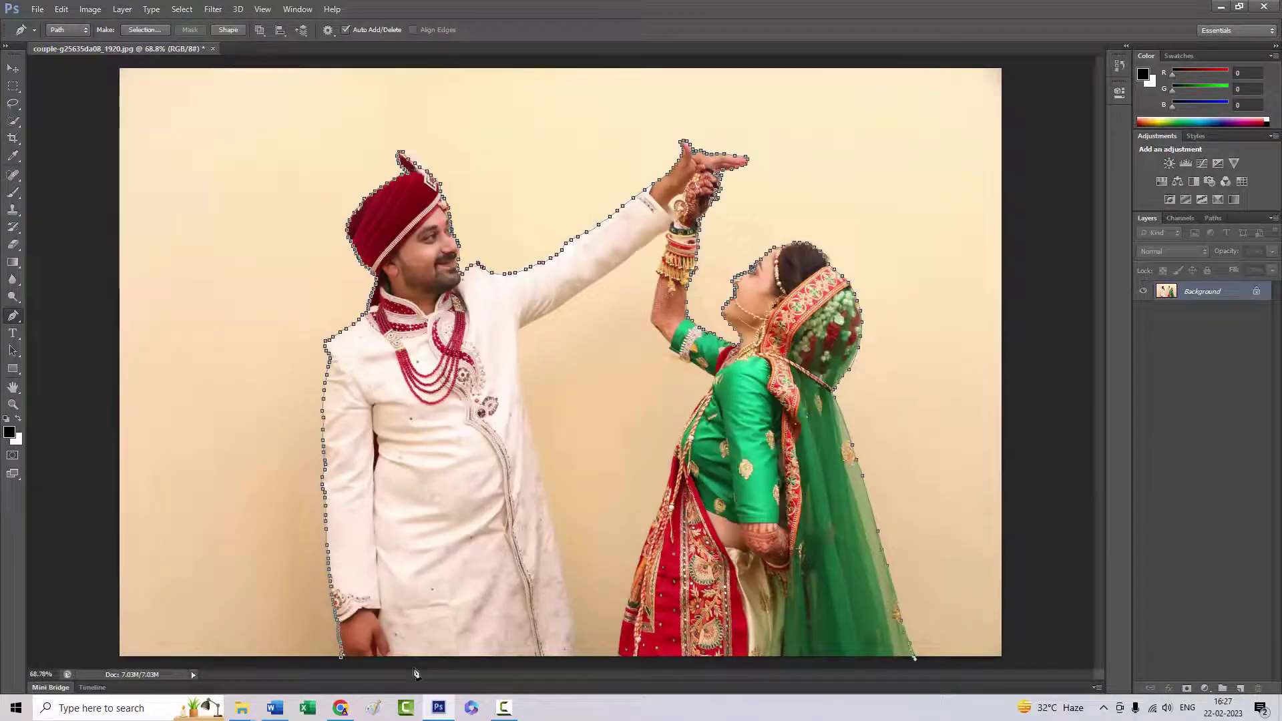
- Close the outline along the bottom edge below the groom's hand and load it as a selection
click(408, 544)
click(415, 460)
scroll(415, 460, down, 3)
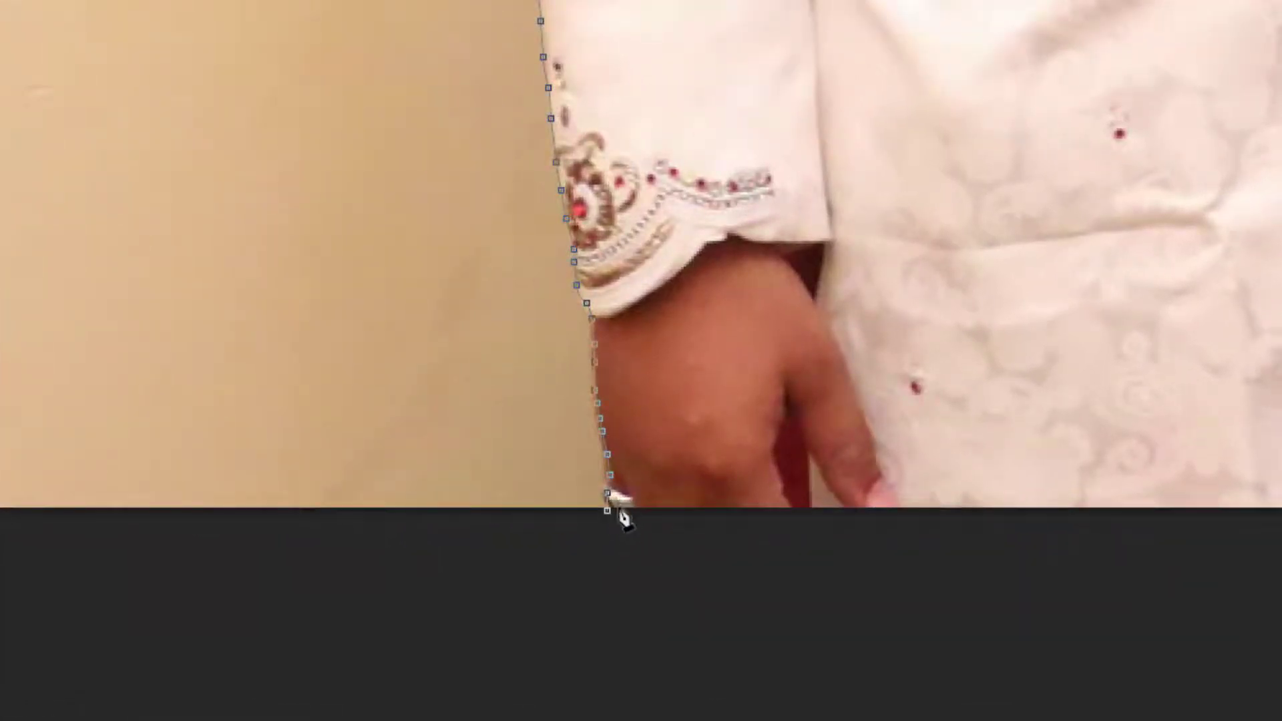
click(609, 511)
right_click(862, 3)
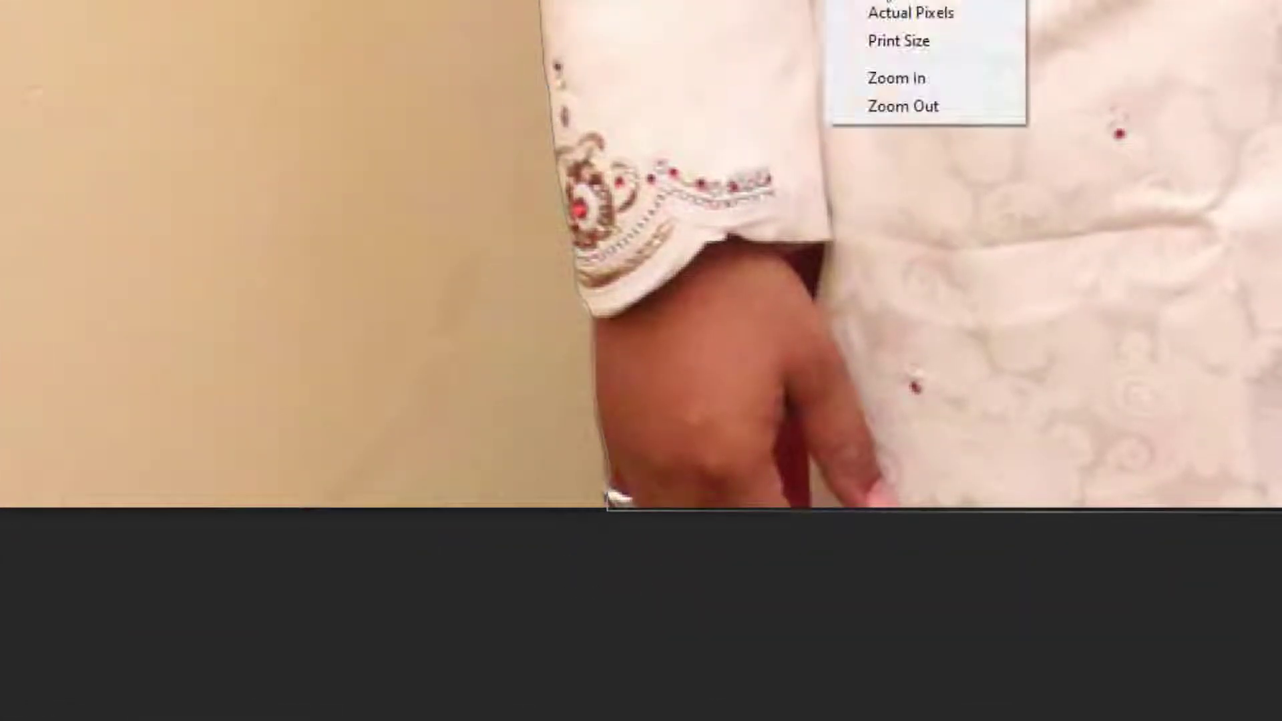
click(921, 3)
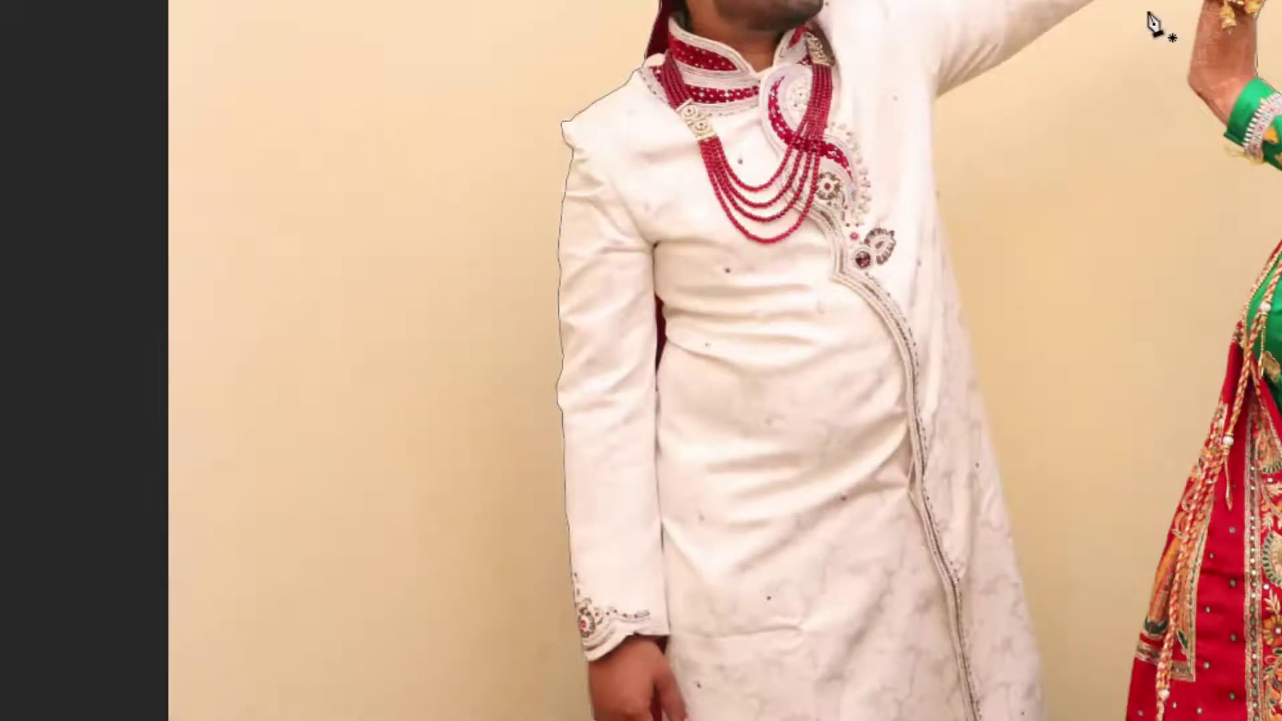
key(ctrl+Return)
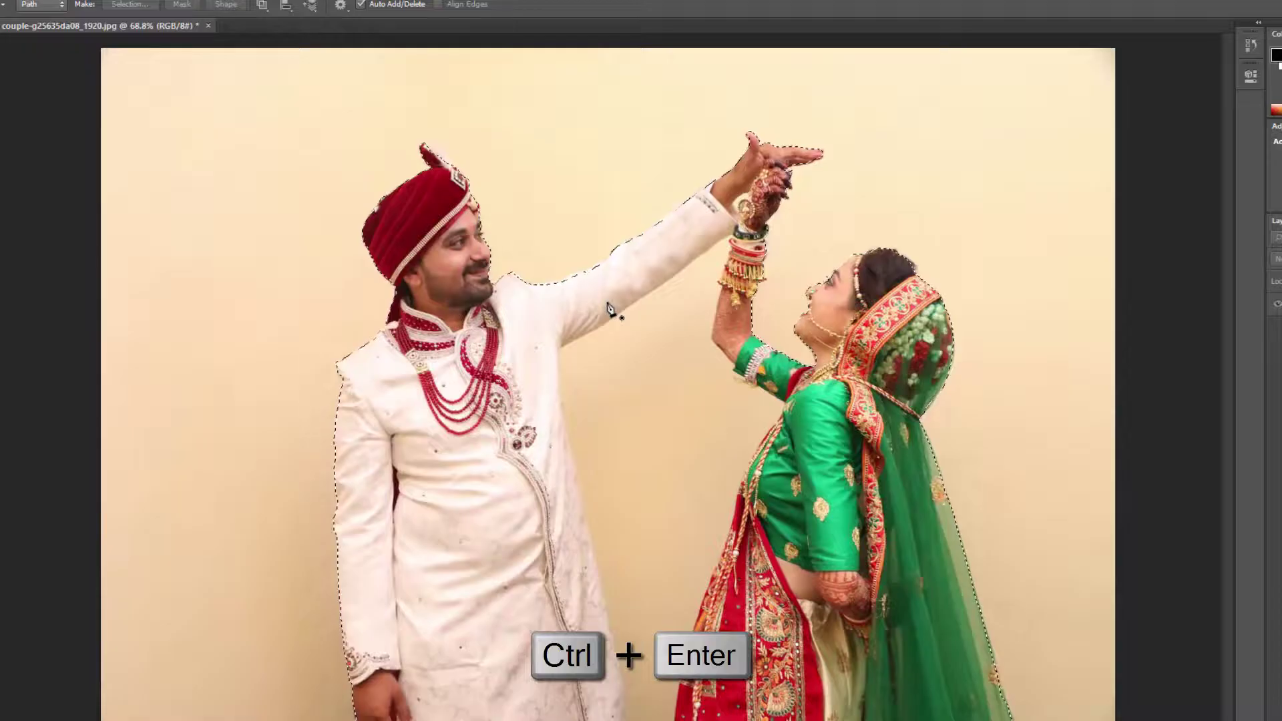
- Feather the selection by 3 px and add a layer mask, then undo the mask
key(m)
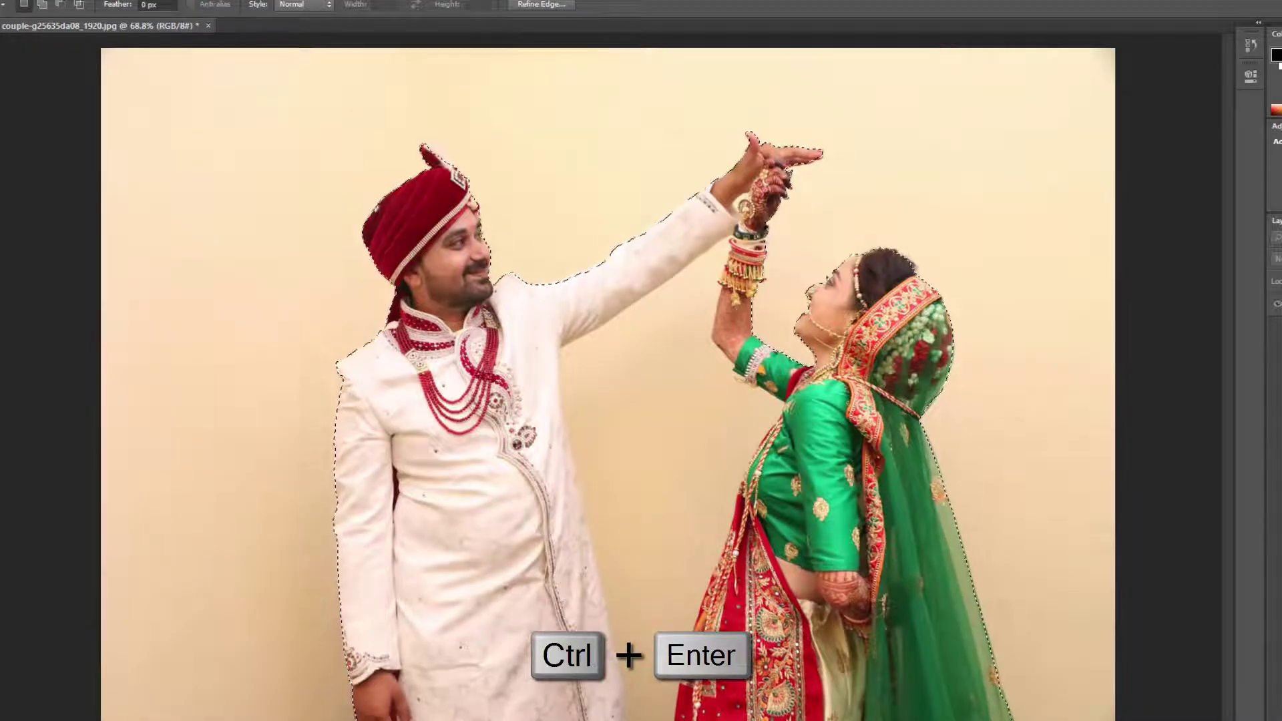
right_click(574, 210)
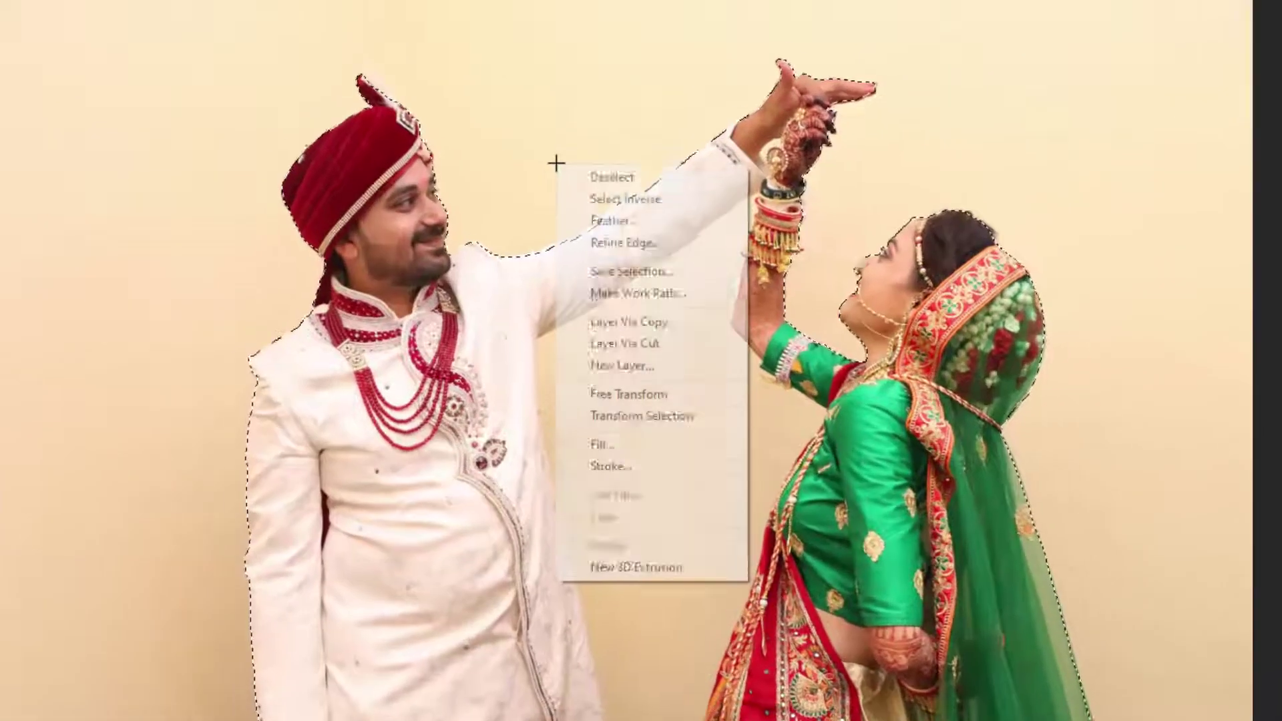
click(645, 217)
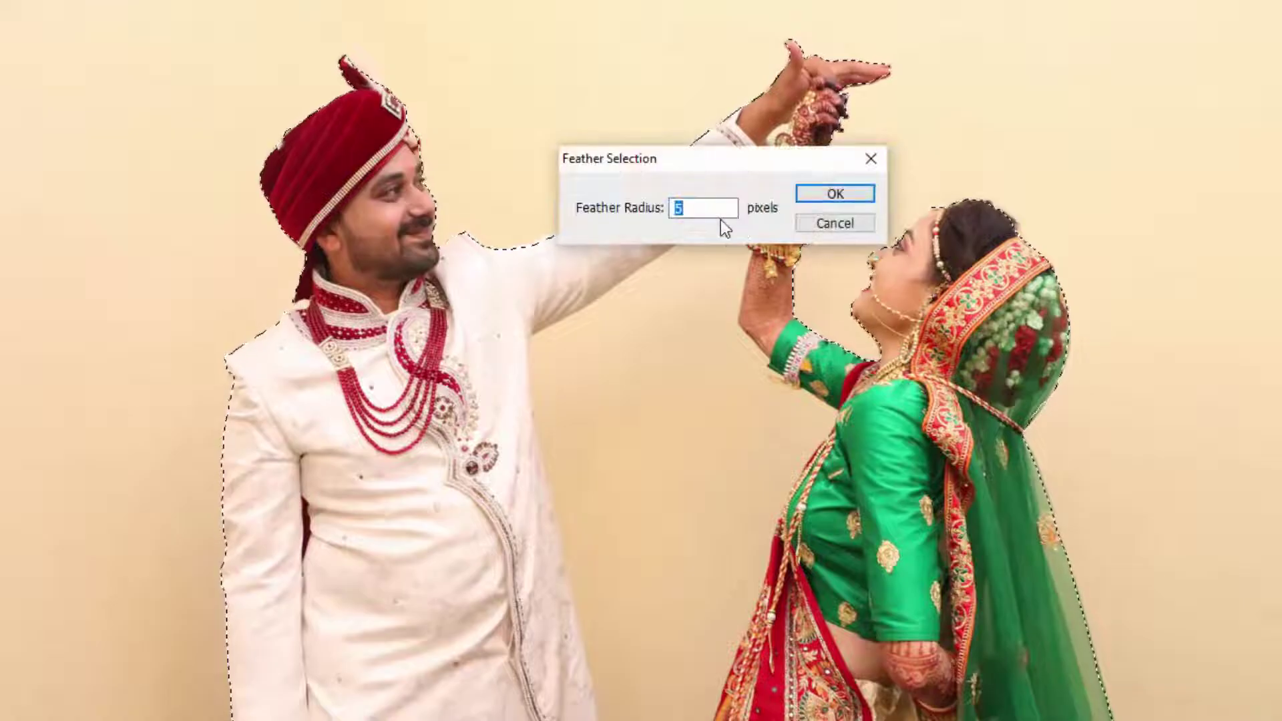
text(3)
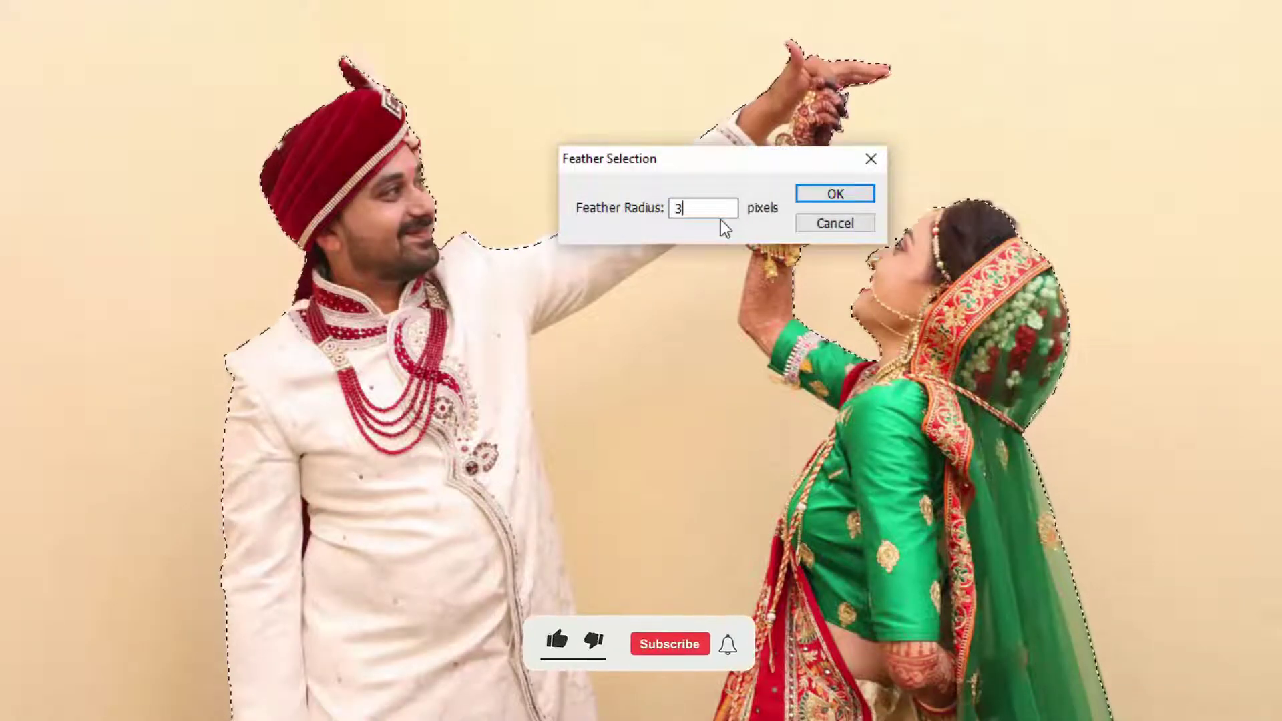
key(Return)
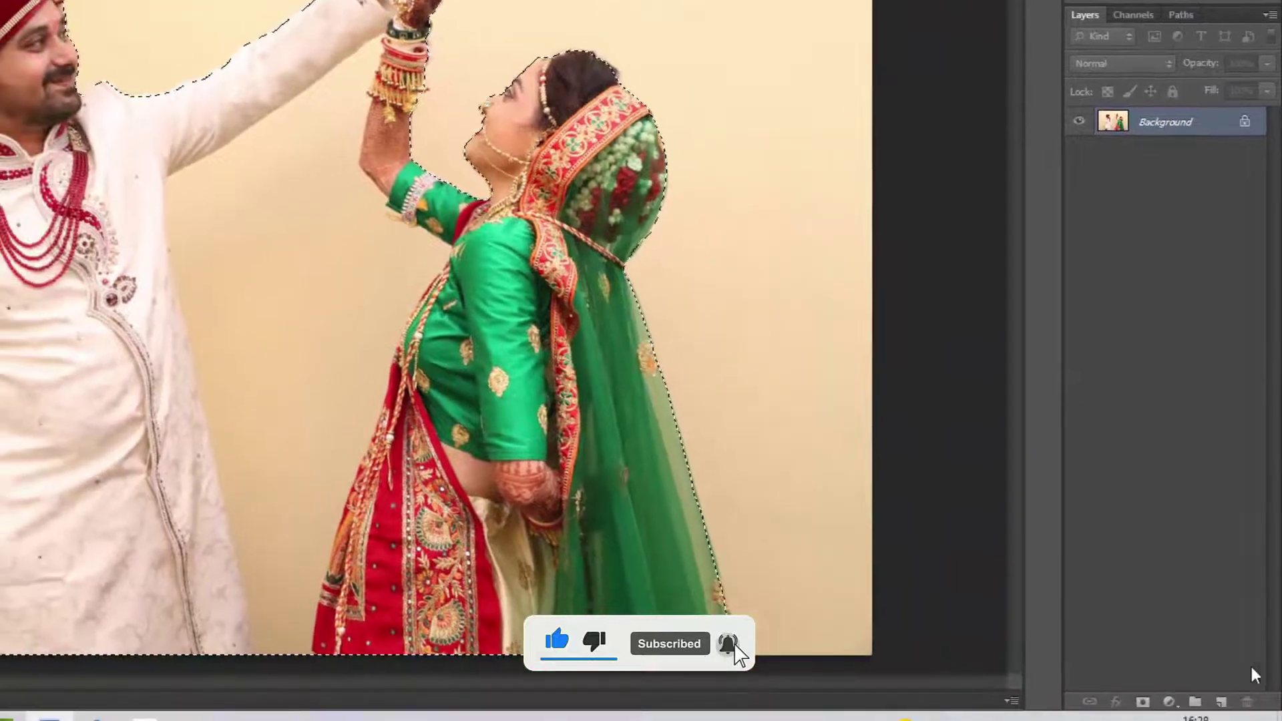
click(1143, 701)
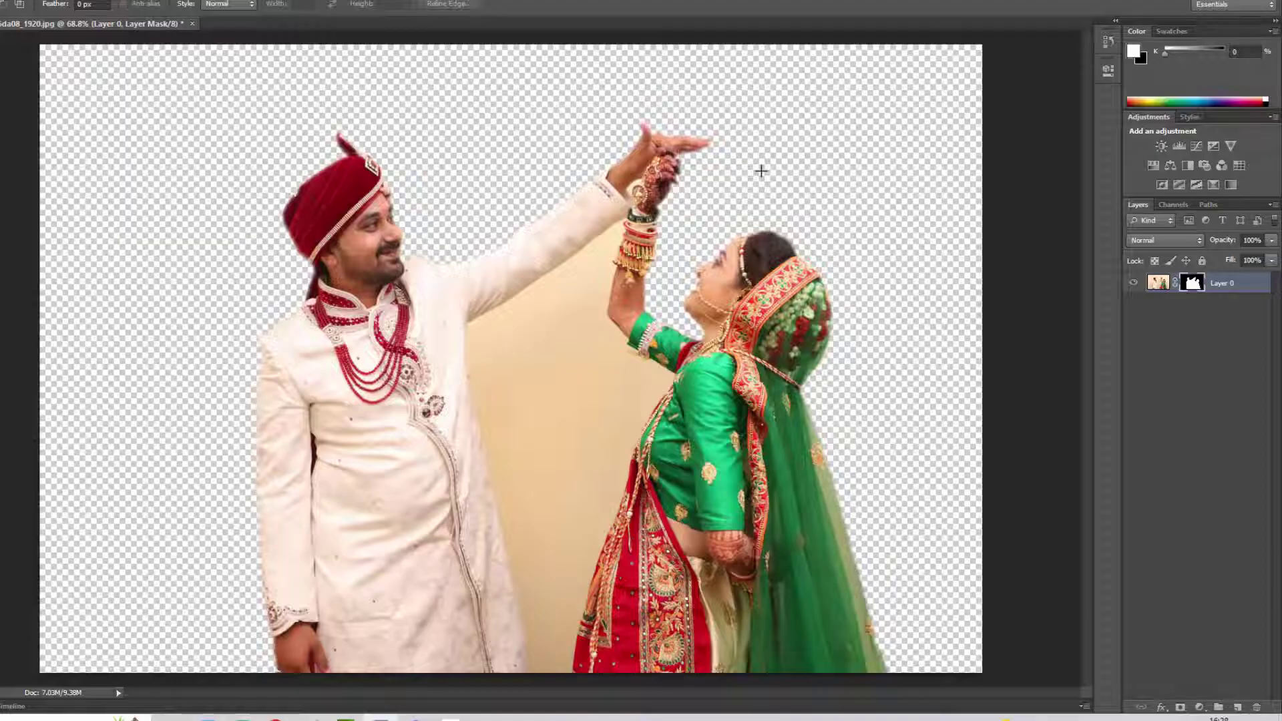
key(ctrl+alt+z)
key(ctrl+alt+z)
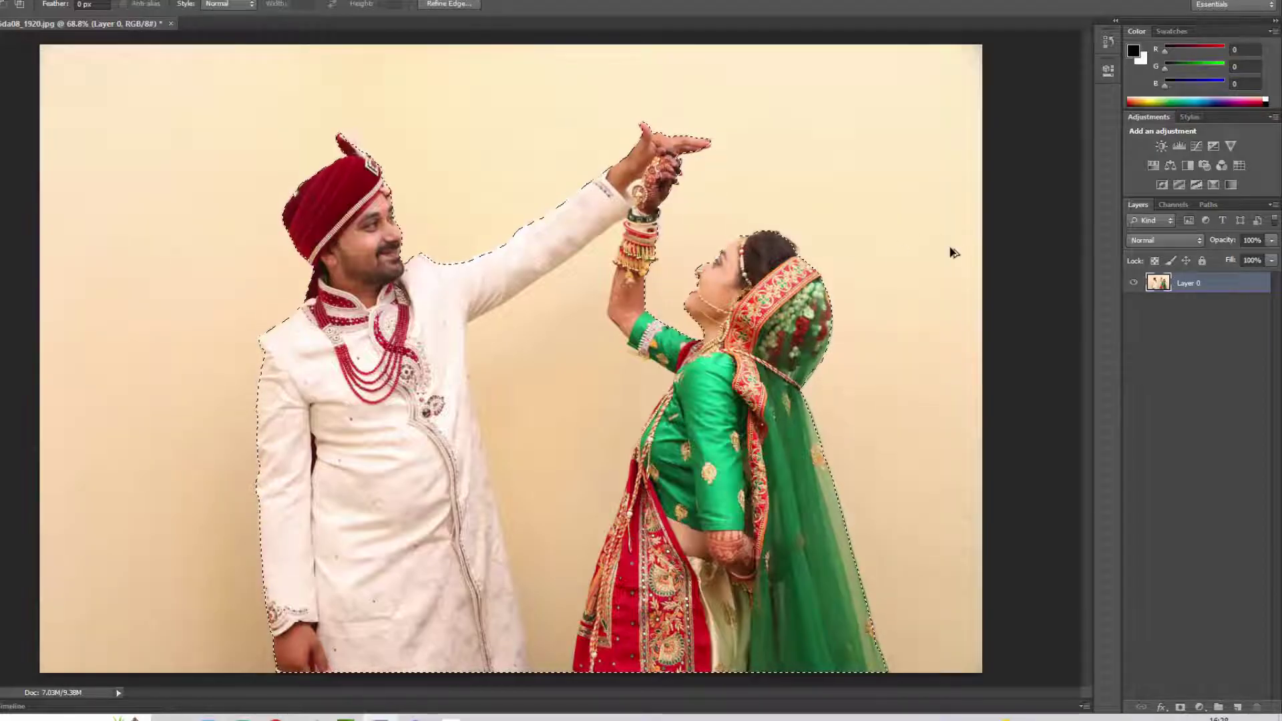
- Feather the selection again and add the layer mask to Layer 0
right_click(747, 193)
click(805, 235)
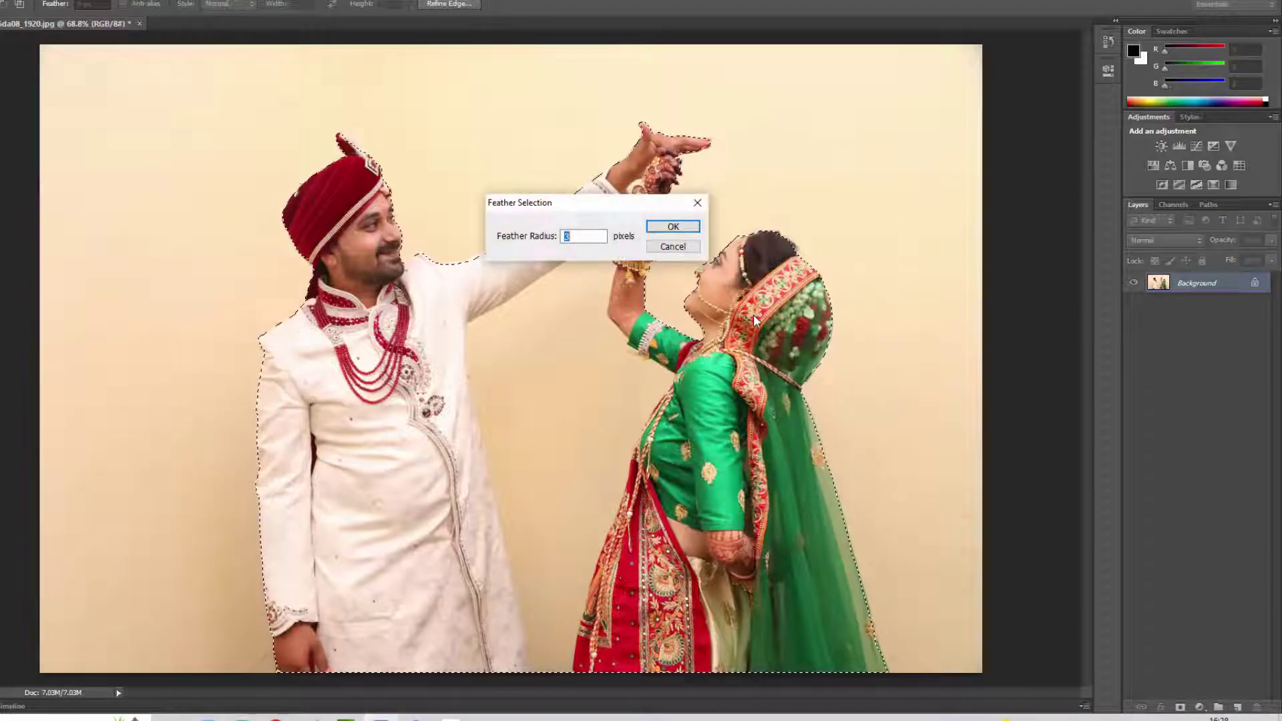
key(Return)
click(1180, 710)
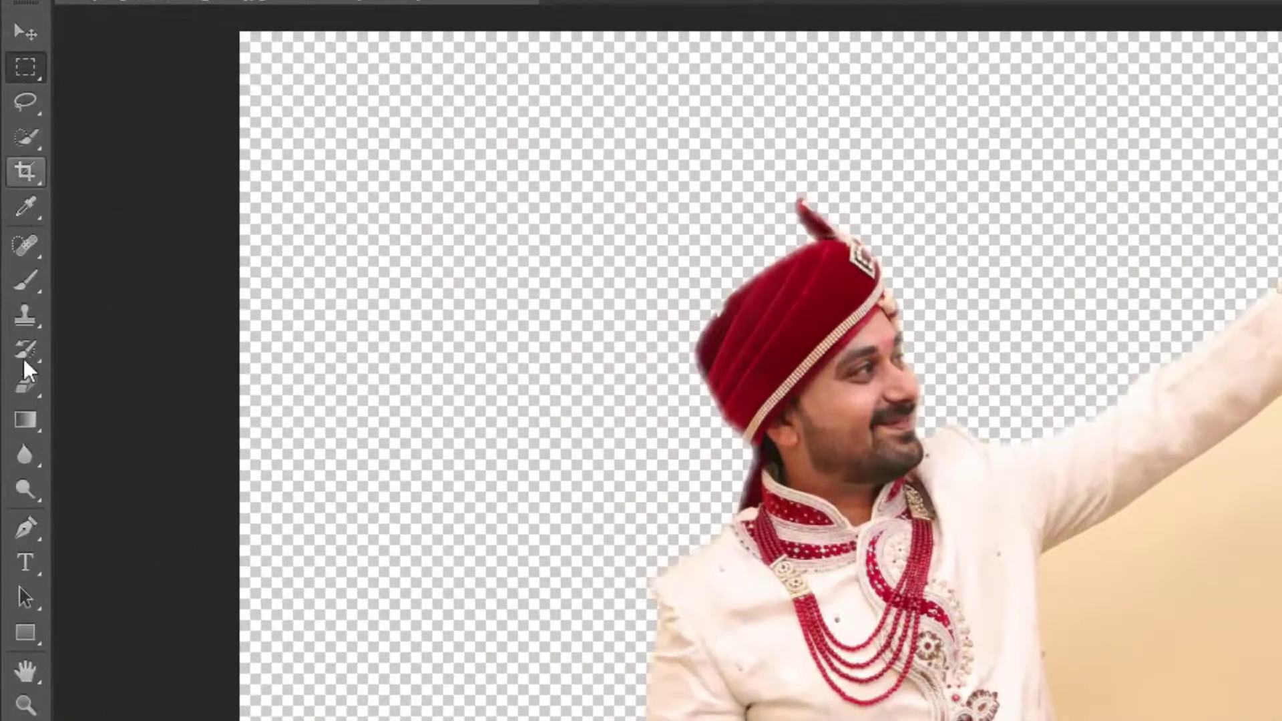
- Quick-select the beige wall between the couple, subtracting the groom's robe edges
click(26, 244)
right_click(28, 244)
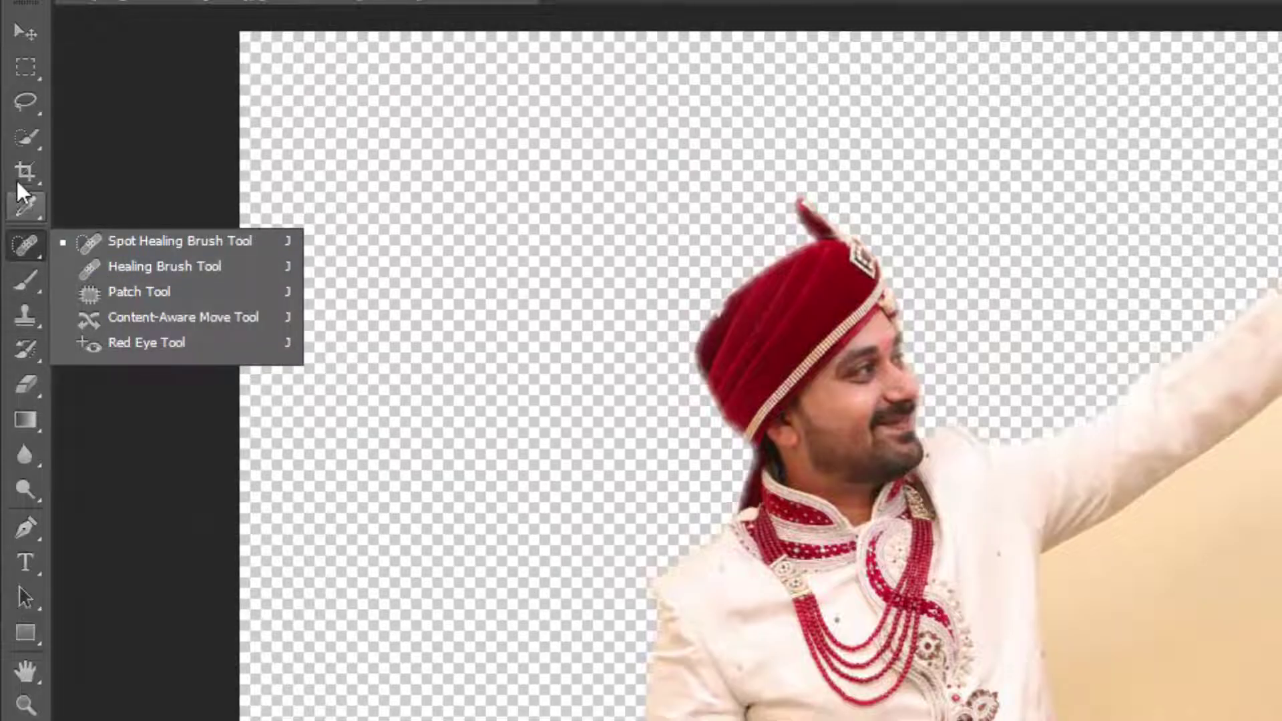
right_click(22, 137)
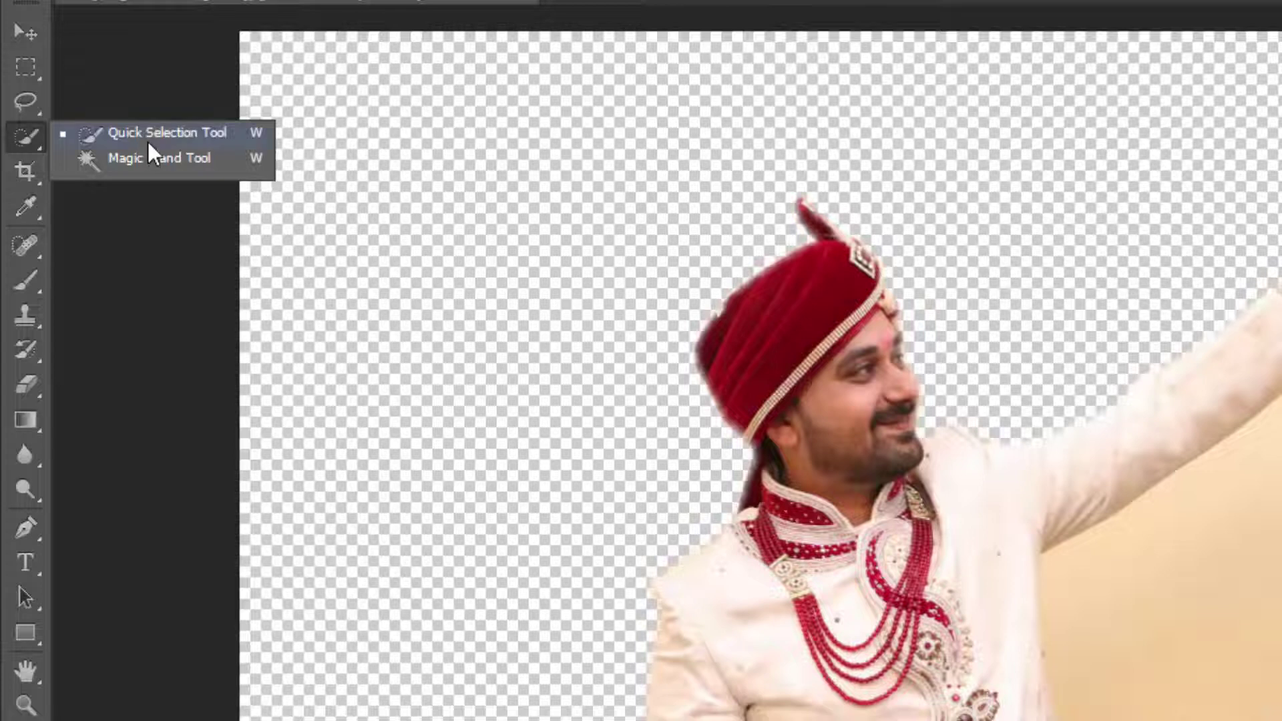
click(170, 132)
drag(919, 538, 717, 304)
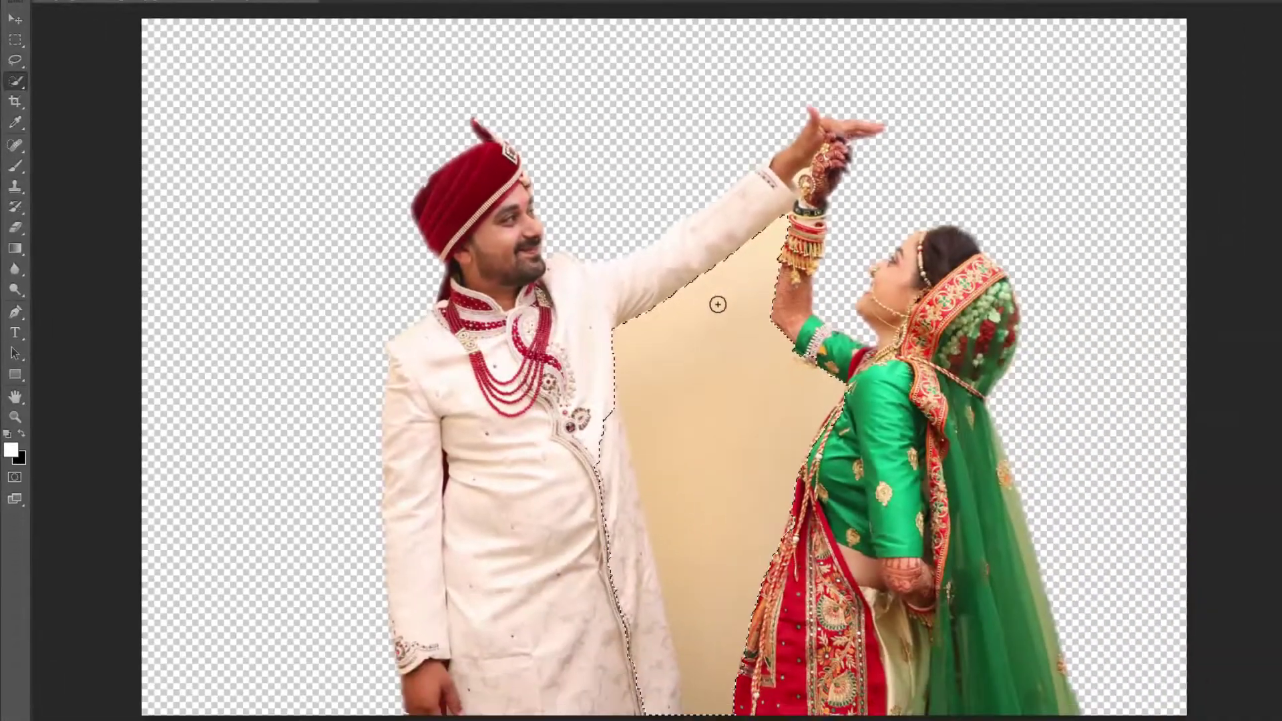
alt+click(607, 426)
drag(607, 426, 610, 514)
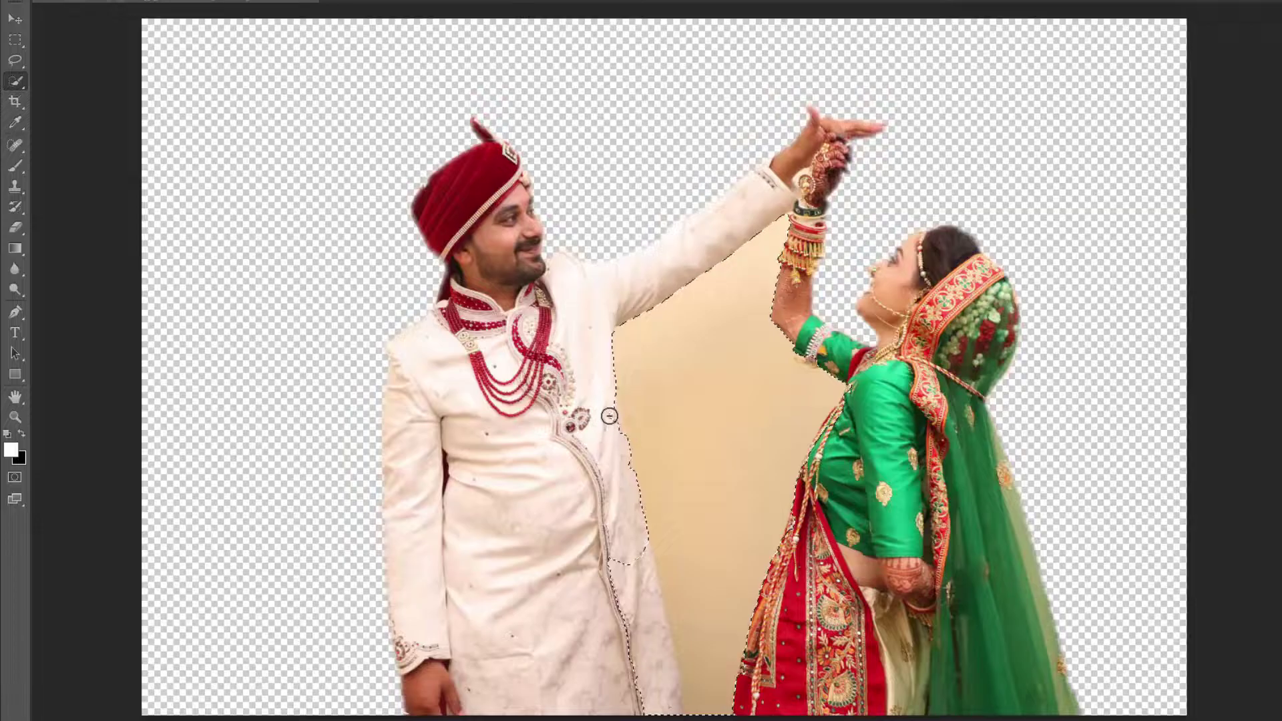
mouse_move(623, 561)
mouse_down()
mouse_move(613, 541)
mouse_move(662, 692)
mouse_up()
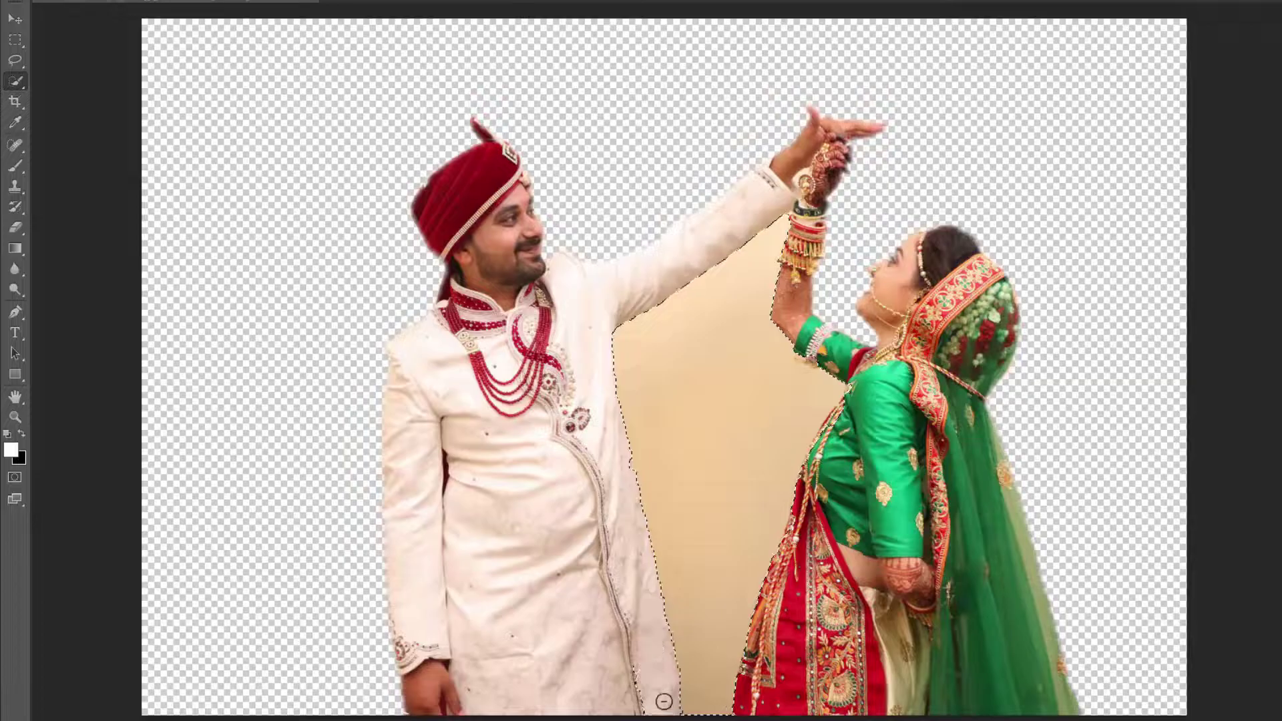
key(alt)
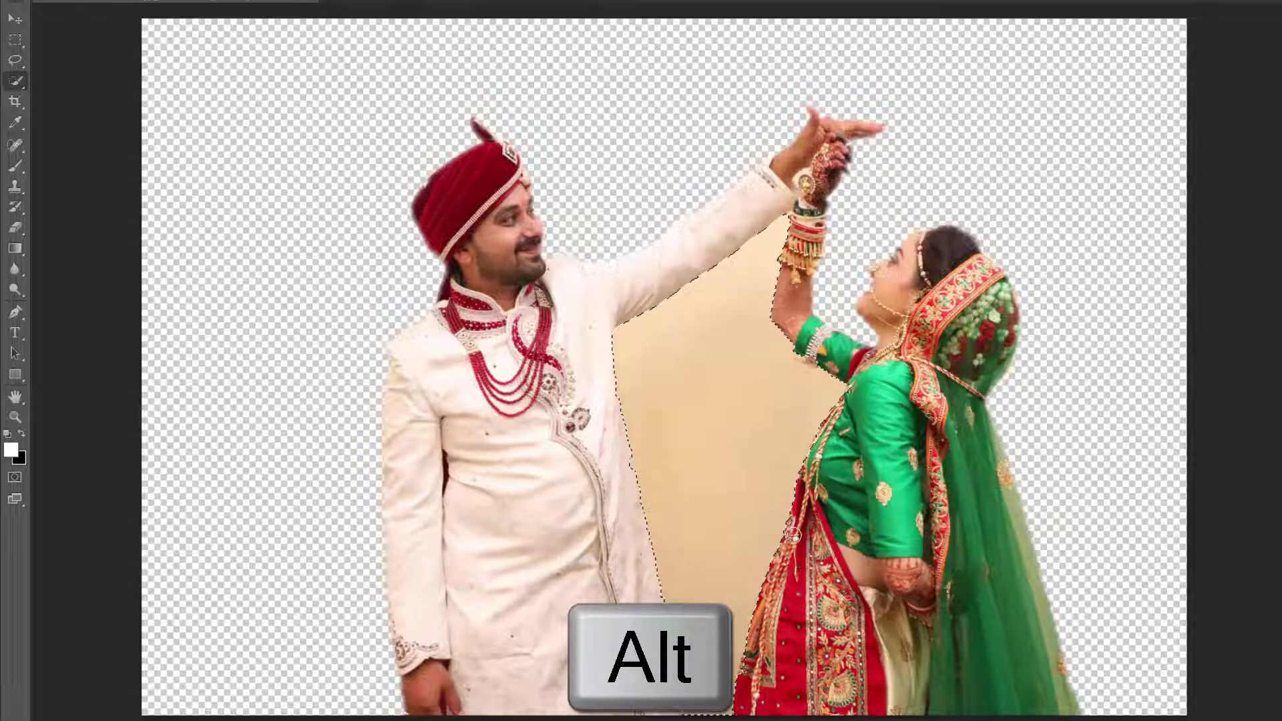
drag(726, 521, 826, 356)
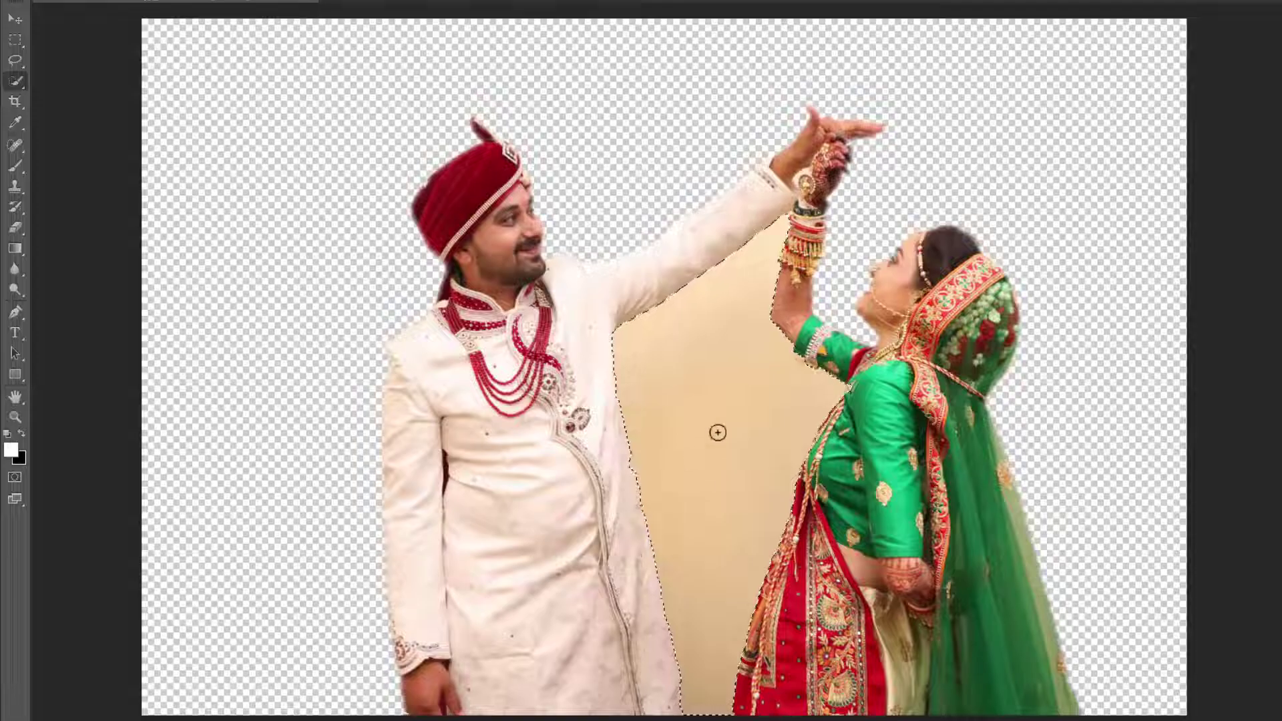
- Feather the wall selection with the default radius
right_click(703, 361)
click(744, 407)
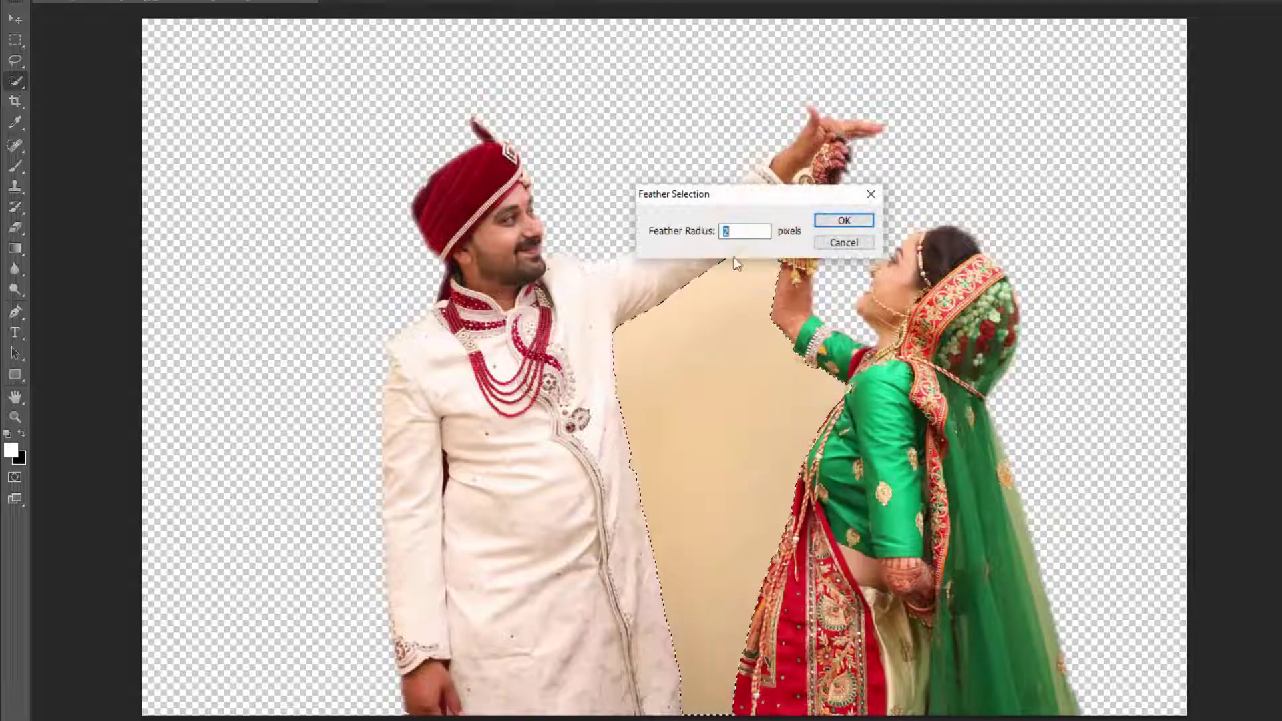
click(841, 218)
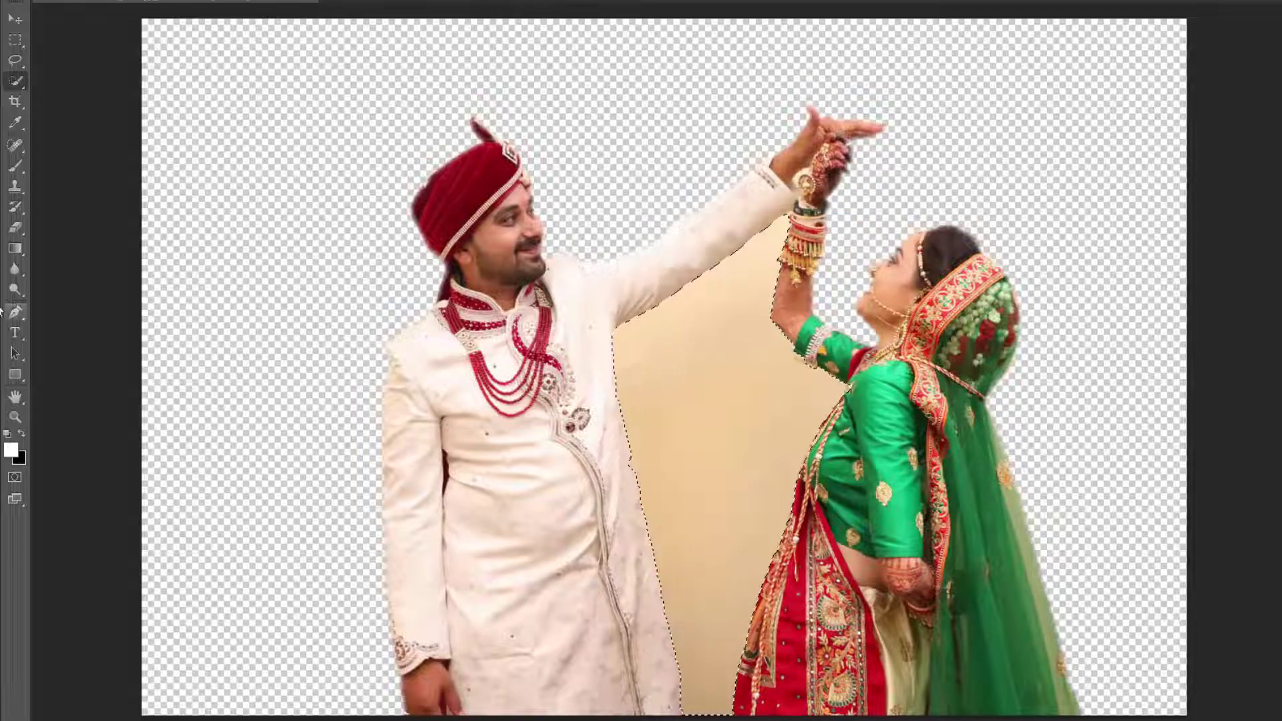
key(b)
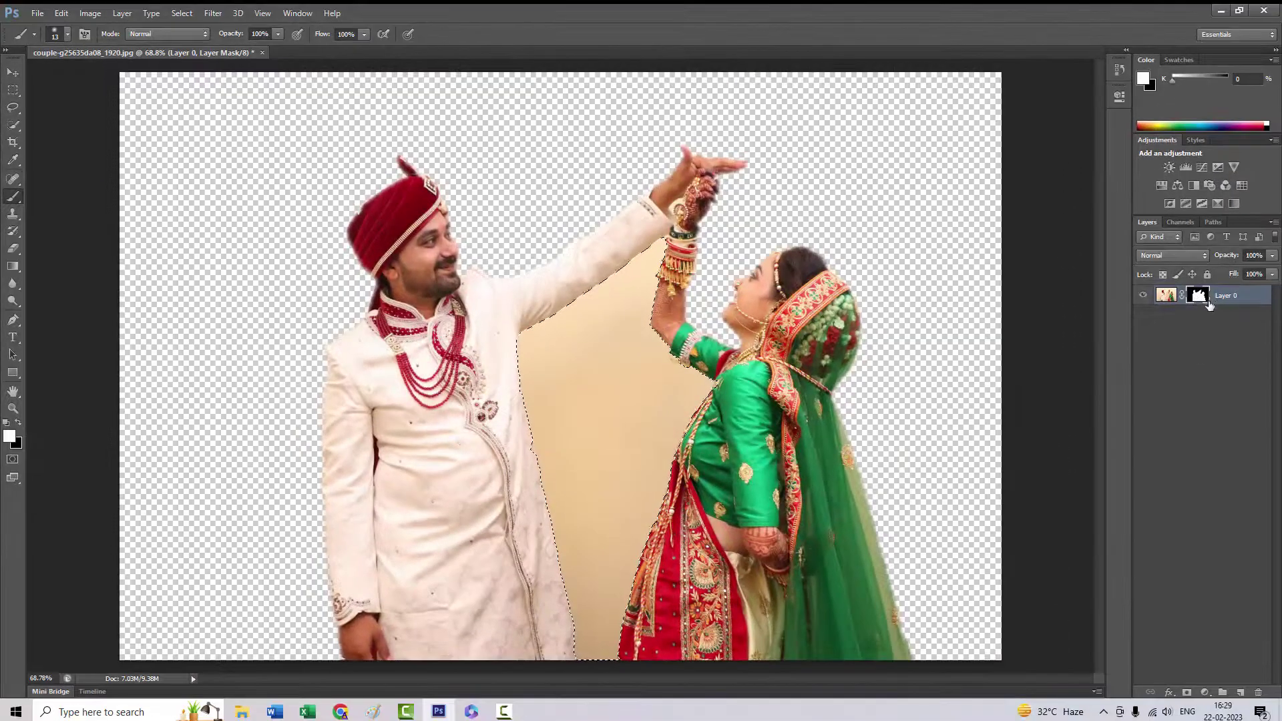
- Paint black with a size-175 brush on the mask to hide the wall between the couple
click(18, 423)
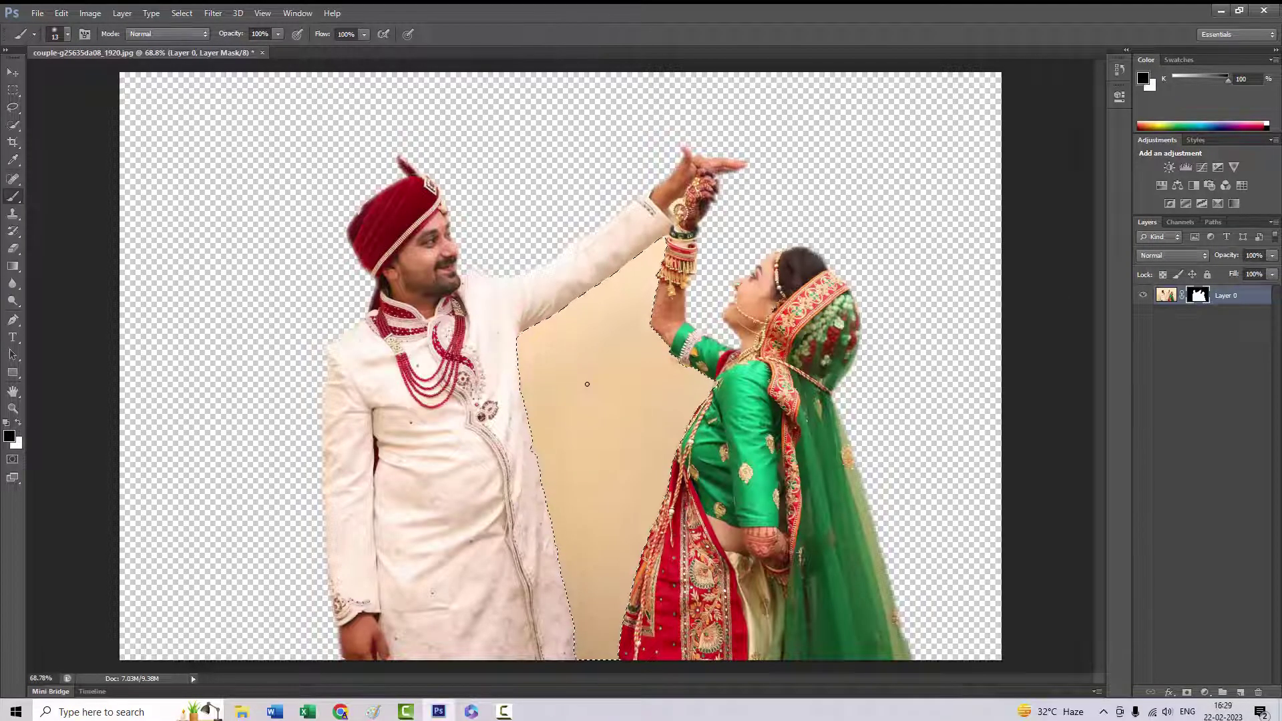
key(bracketright)
key(bracketright)
key(bracketright)
drag(595, 372, 557, 430)
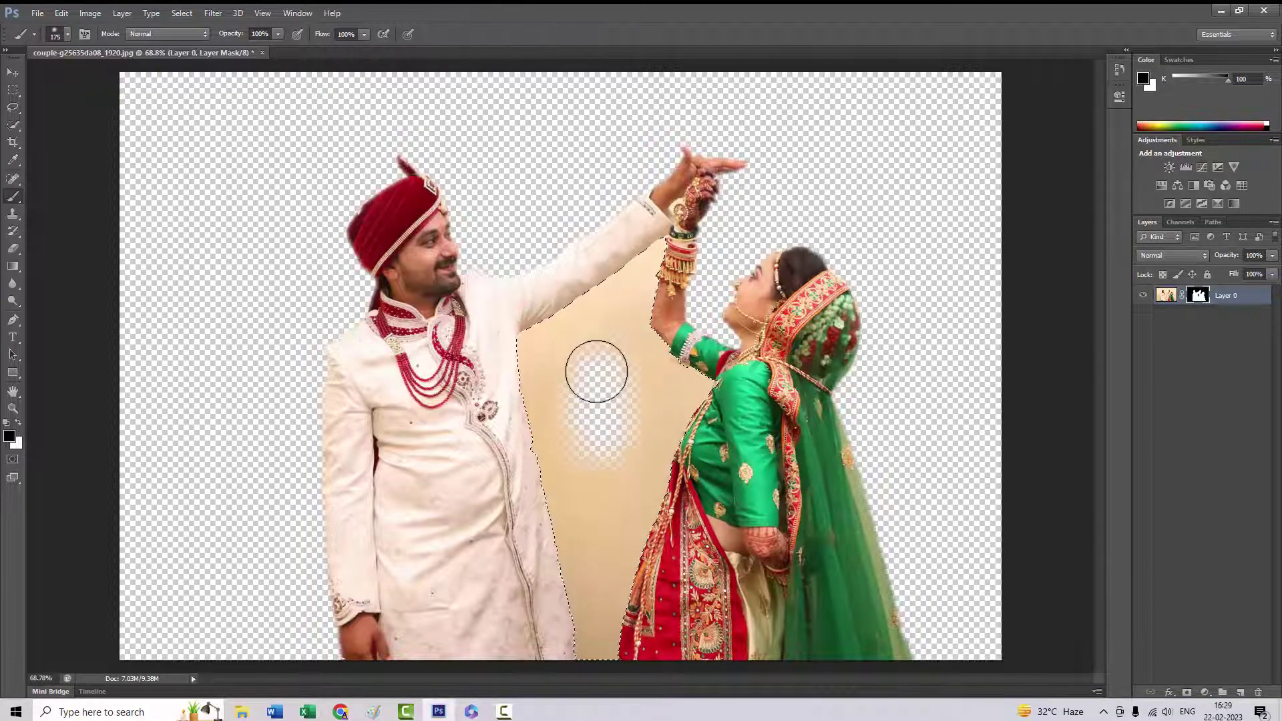
mouse_move(701, 229)
mouse_down()
mouse_move(615, 343)
mouse_move(659, 467)
mouse_move(687, 426)
mouse_move(587, 643)
mouse_move(539, 665)
mouse_up()
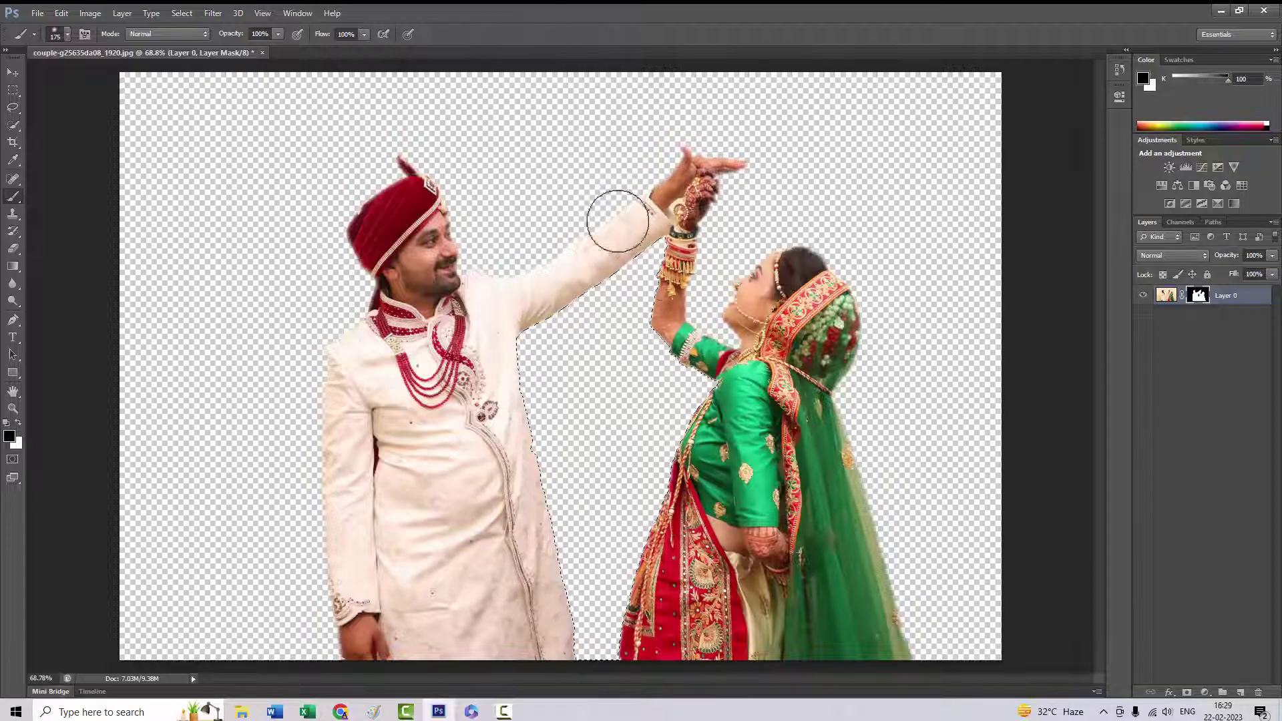
click(13, 72)
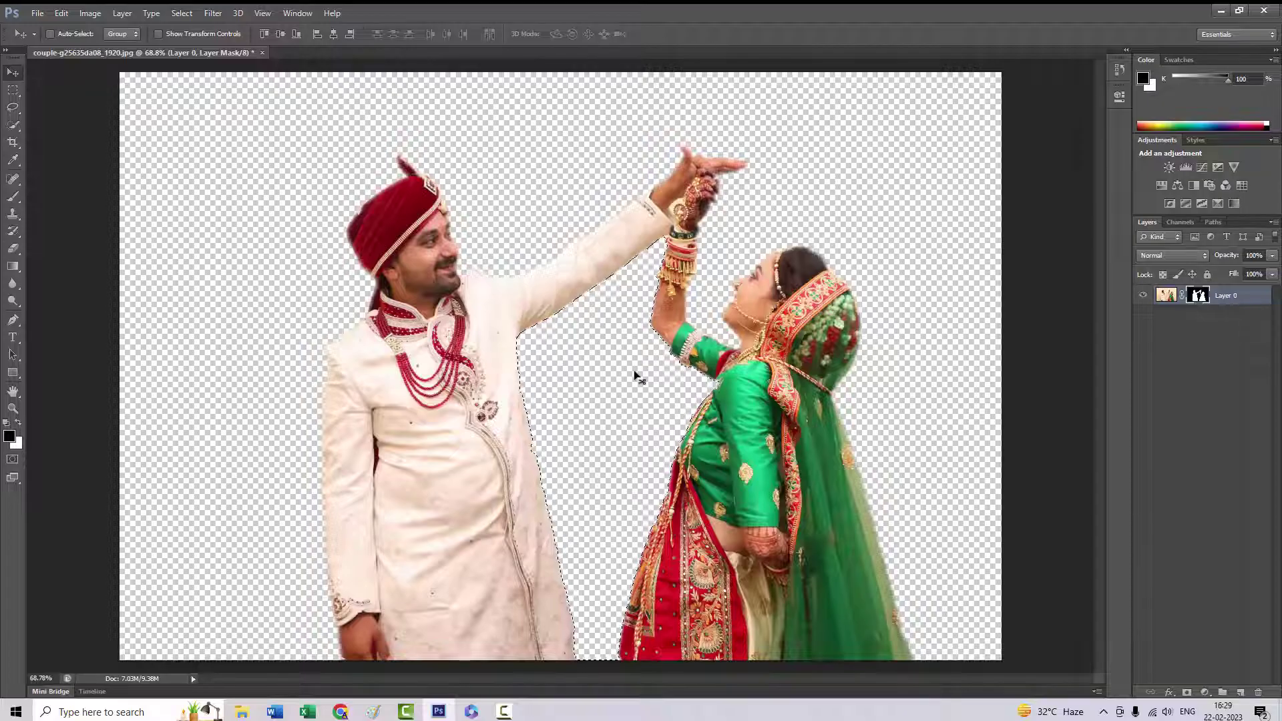
- Deselect, then duplicate Layer 0 into Layer 0 copy, mask included
key(ctrl+d)
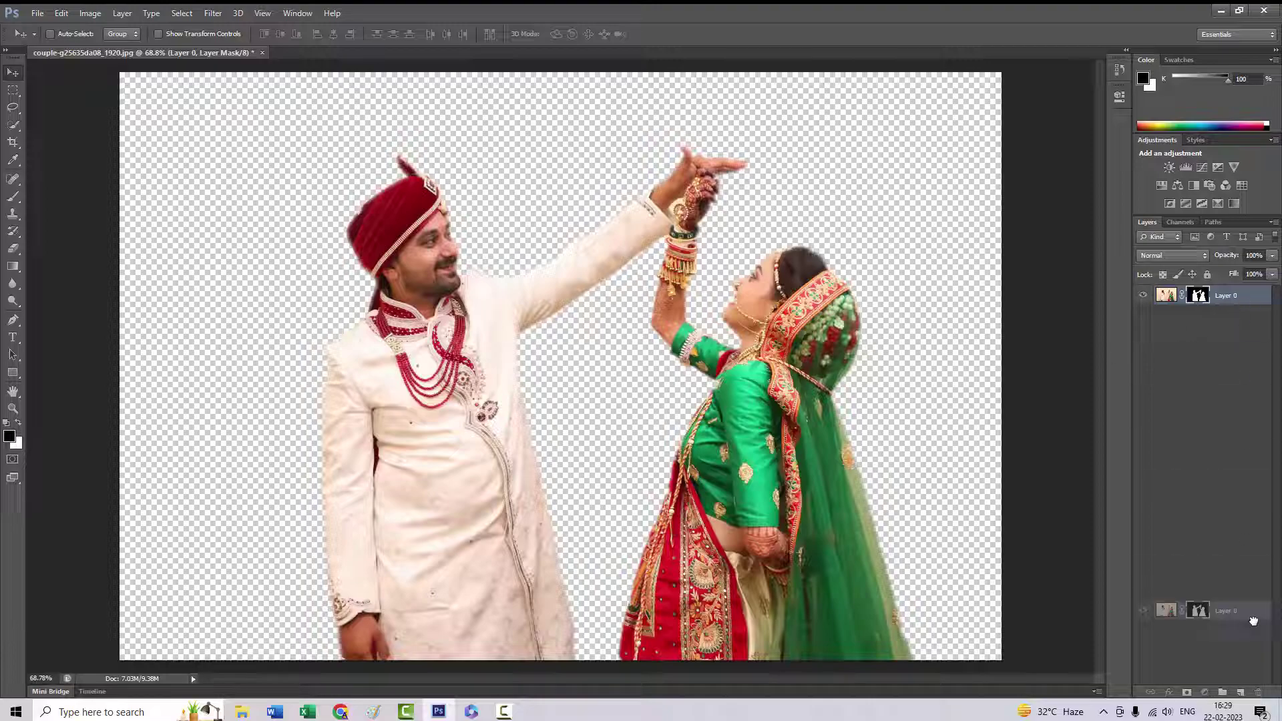
drag(1244, 298, 1240, 692)
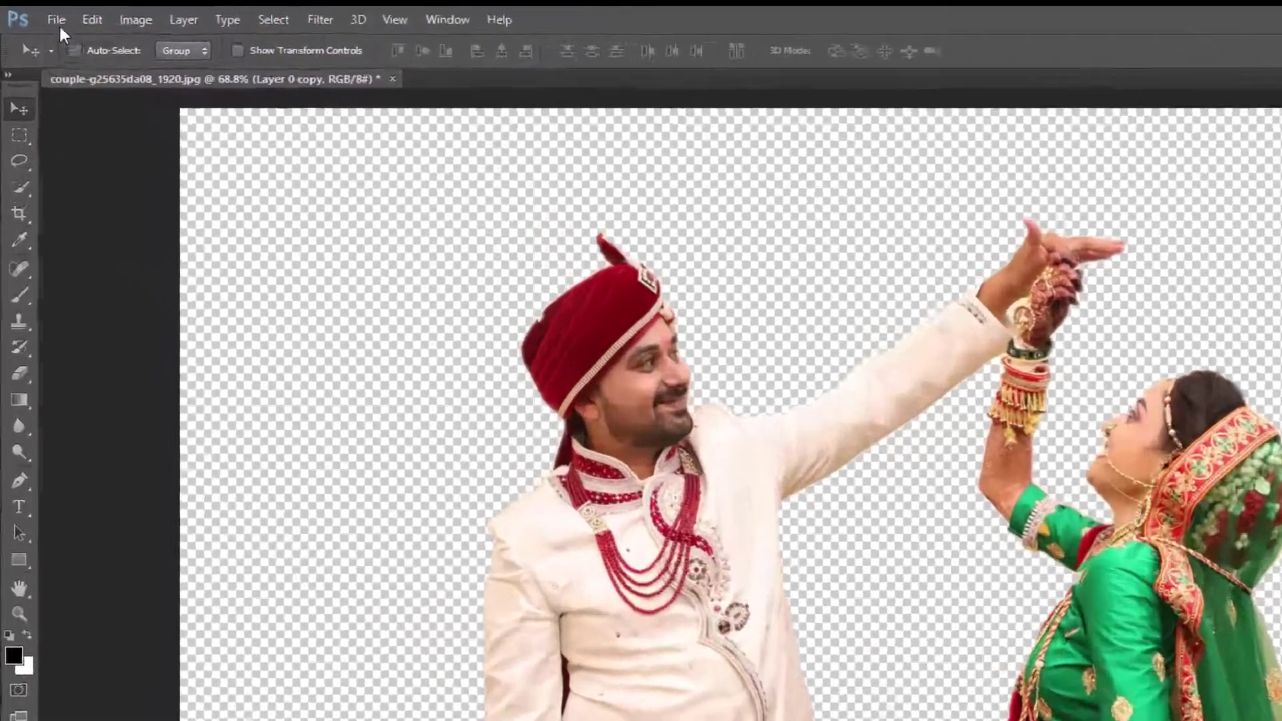
- Save a PNG copy named couple-g25635da08_1920.png with default PNG options
click(37, 13)
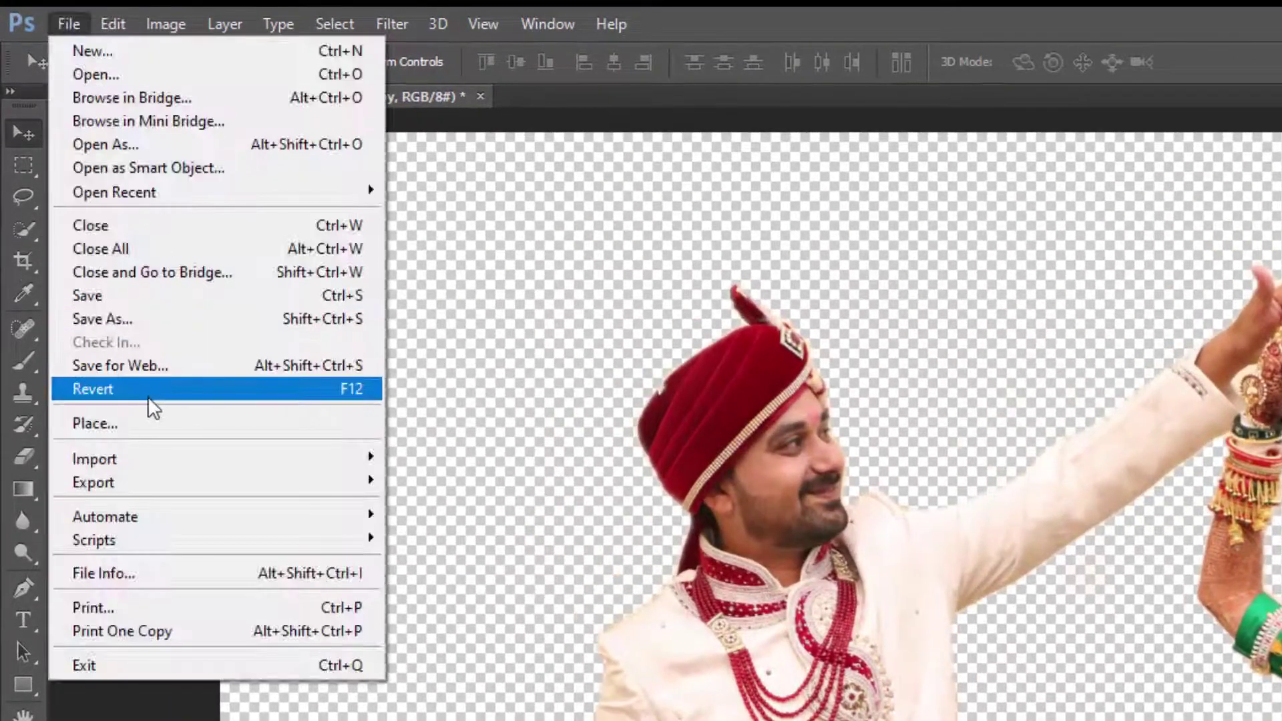
click(131, 302)
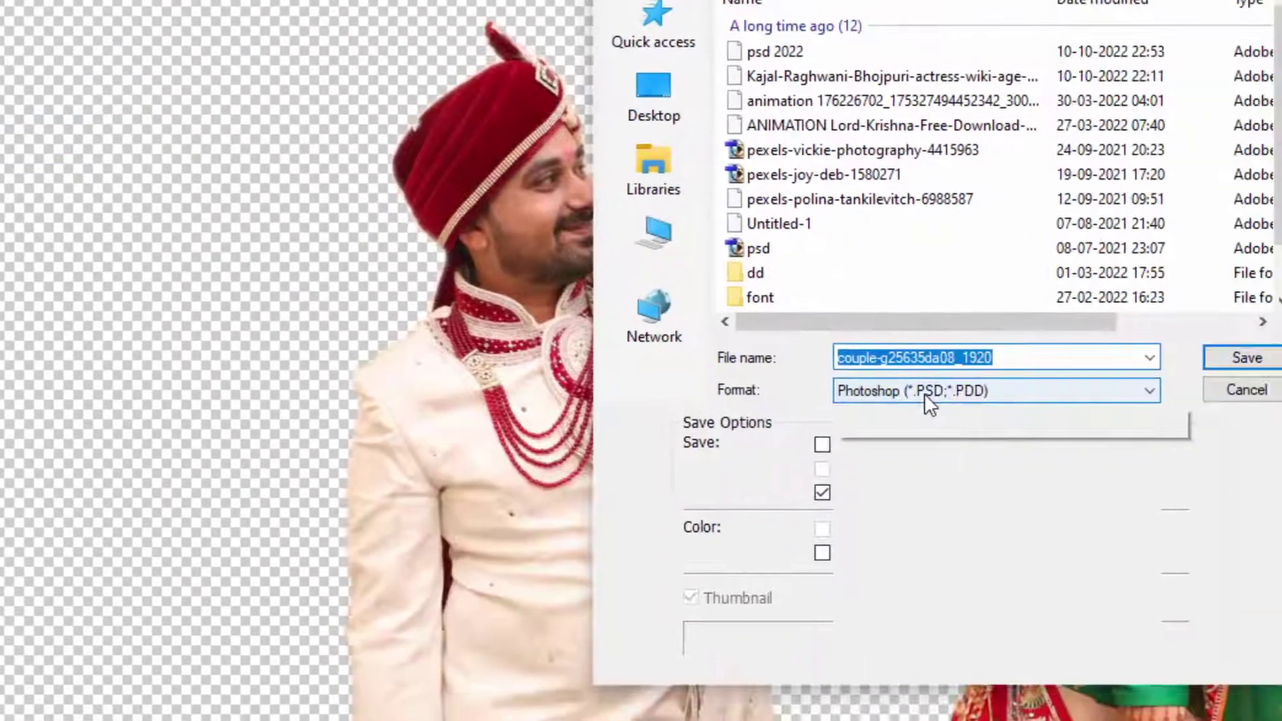
click(634, 74)
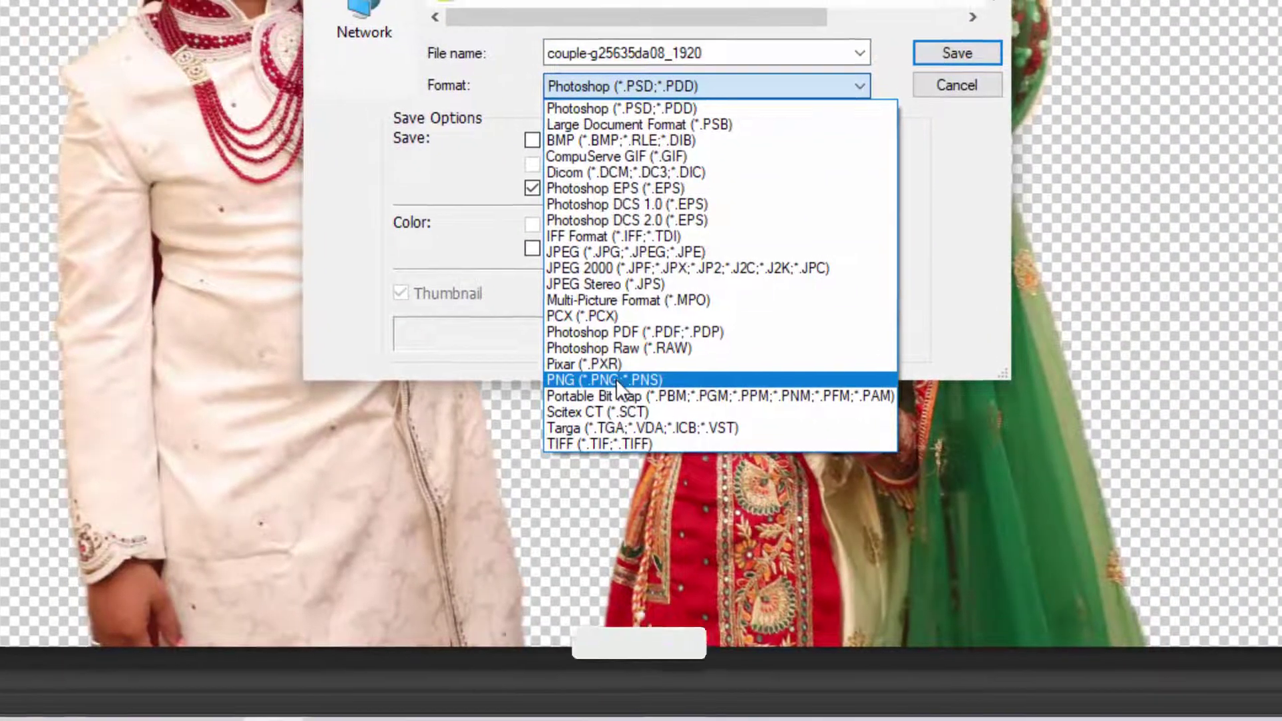
click(601, 368)
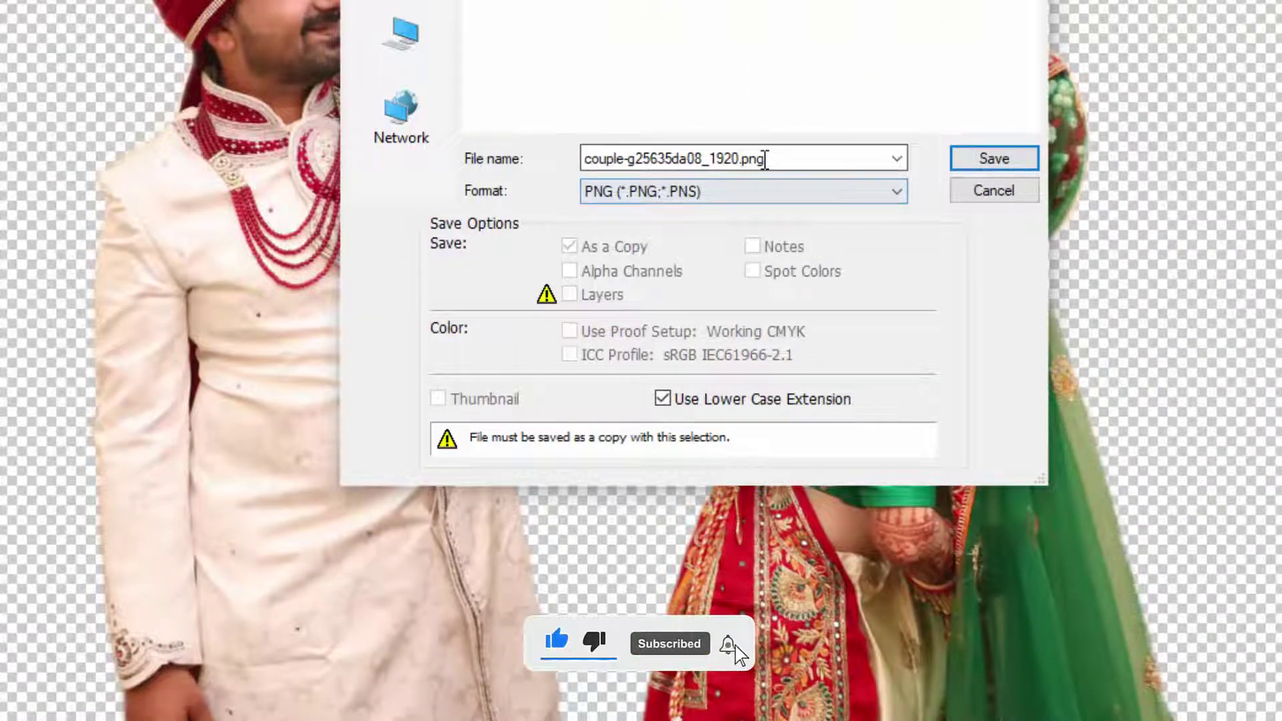
double_click(844, 161)
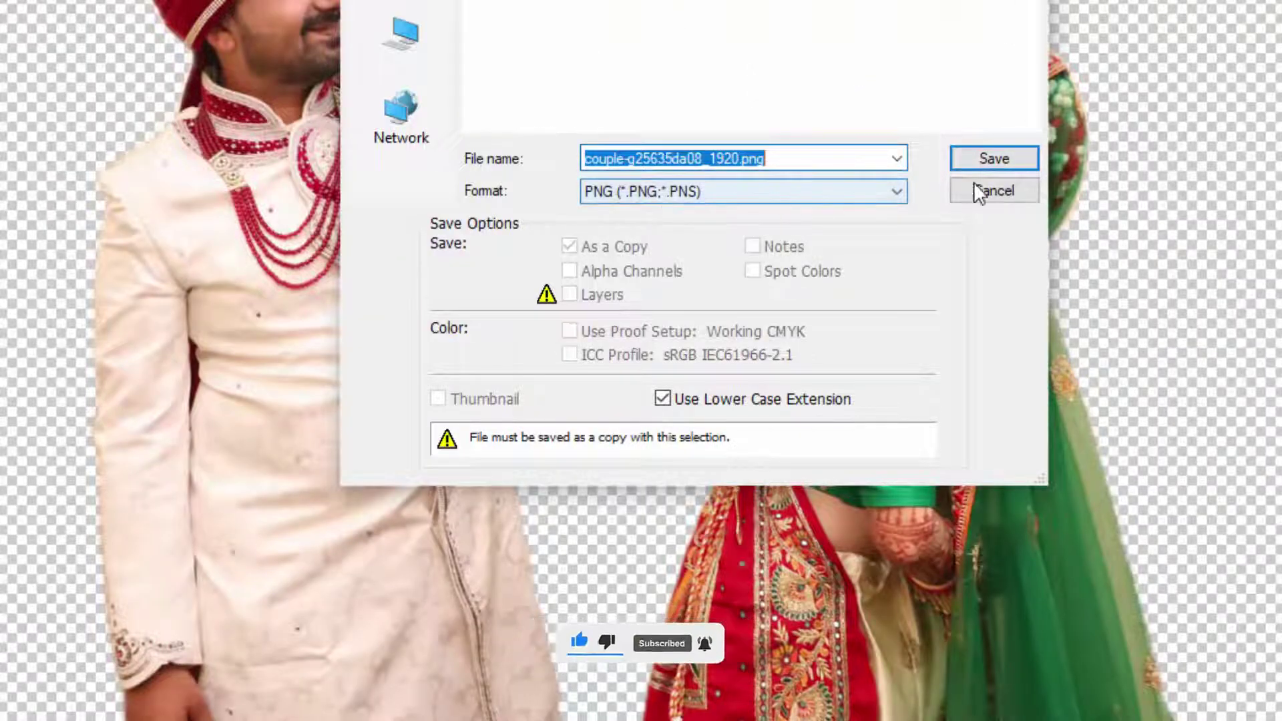
click(1007, 159)
click(1158, 154)
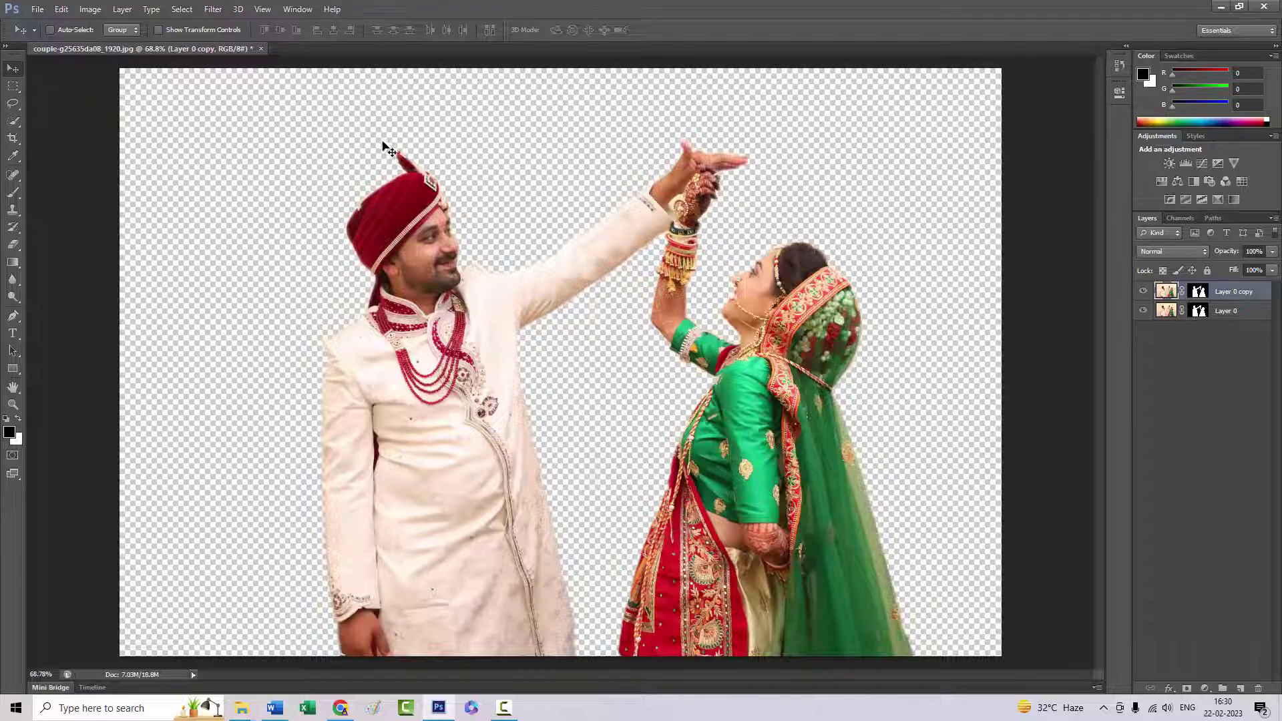
- Close the couple document unsaved and Gaussian-blur the tropical image at radius 27.8
click(260, 50)
click(666, 267)
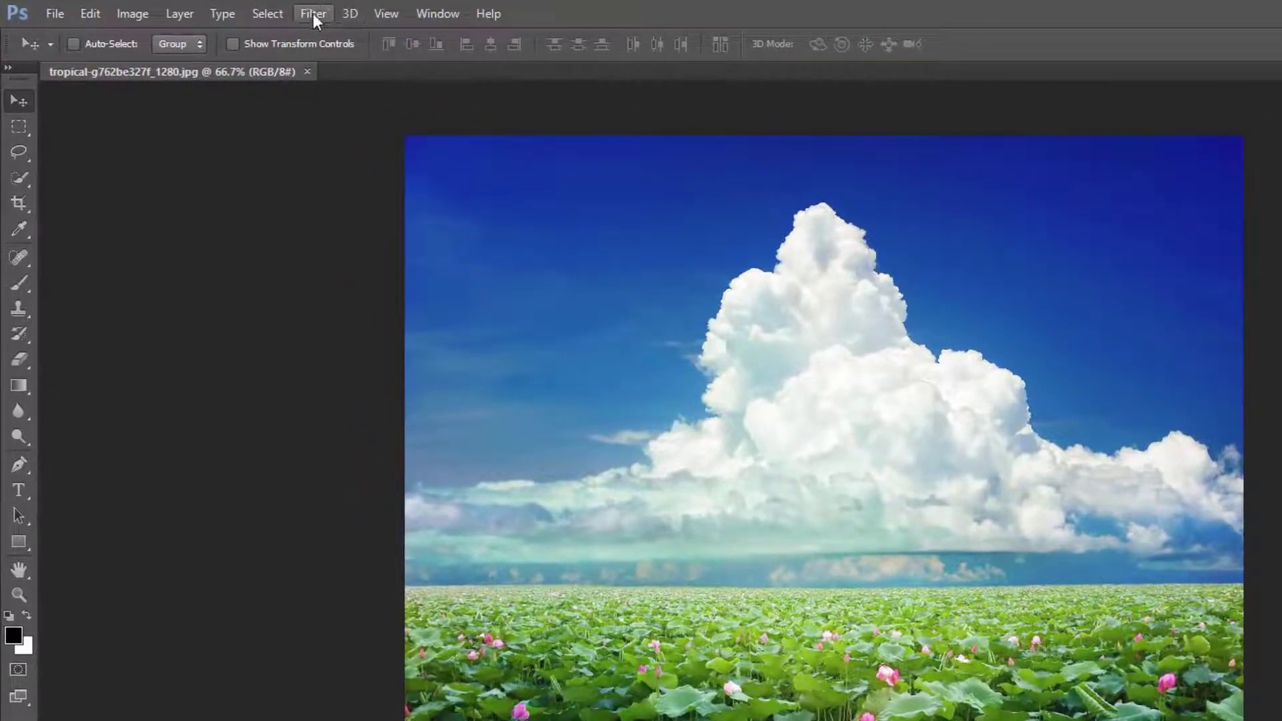
click(313, 15)
mouse_move(323, 211)
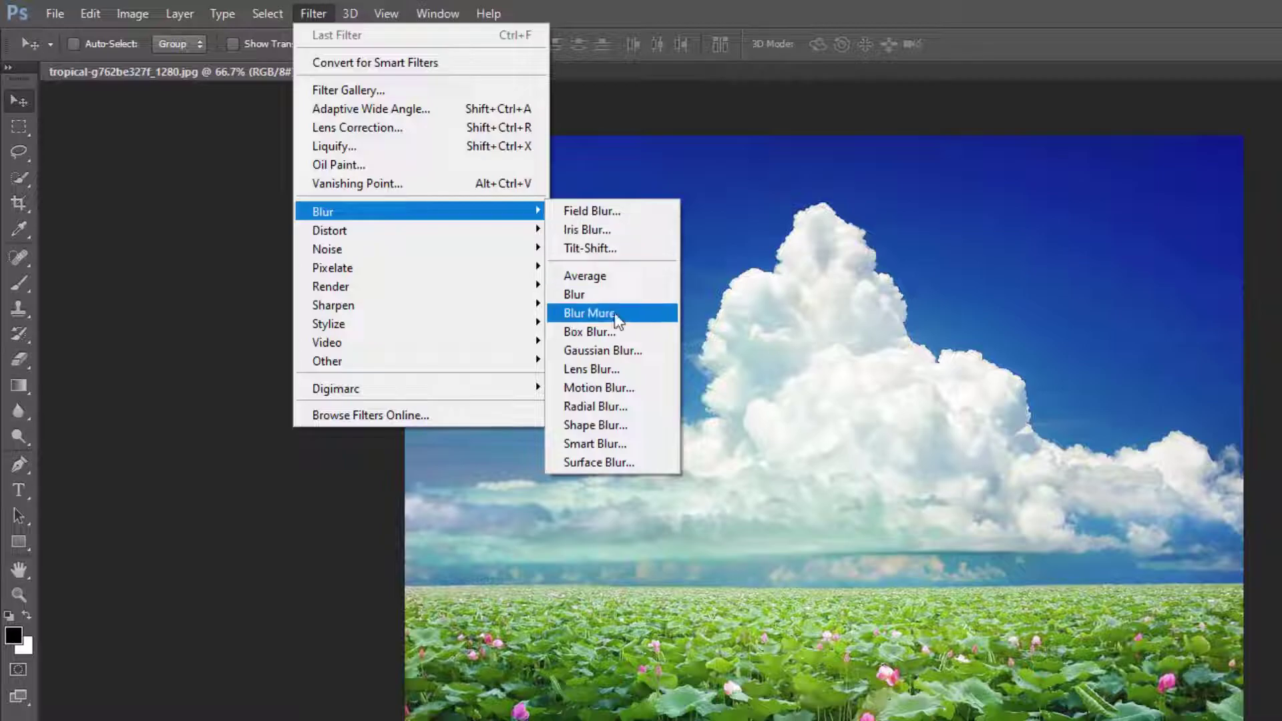
click(618, 350)
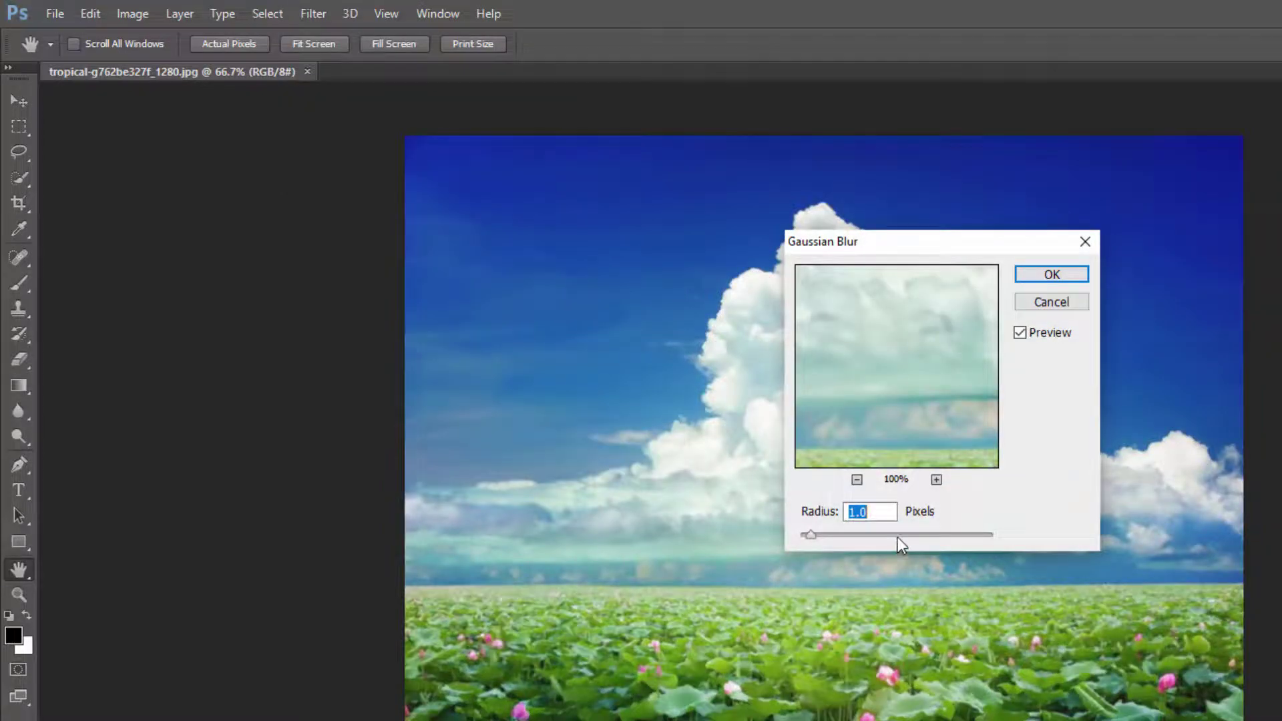
drag(897, 535, 889, 535)
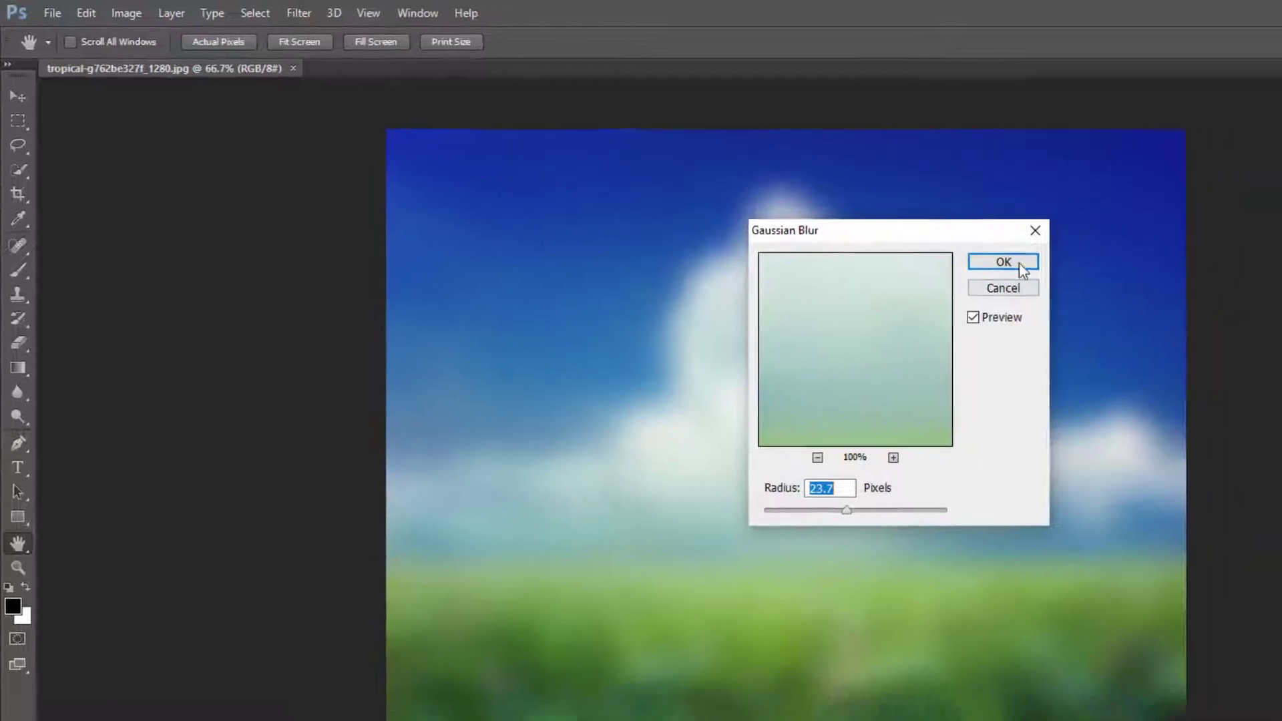
click(1051, 274)
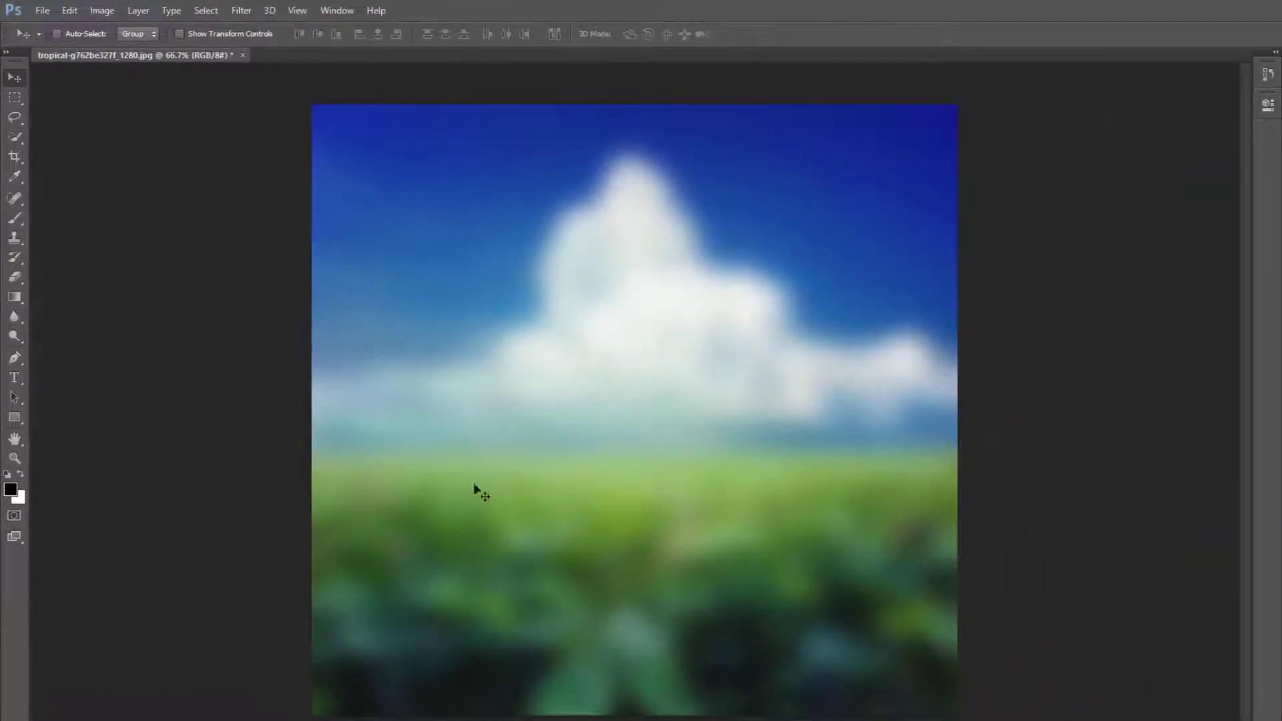
- Drag the couple PNG from the Desktop onto the blurred background, lower it and commit
click(358, 695)
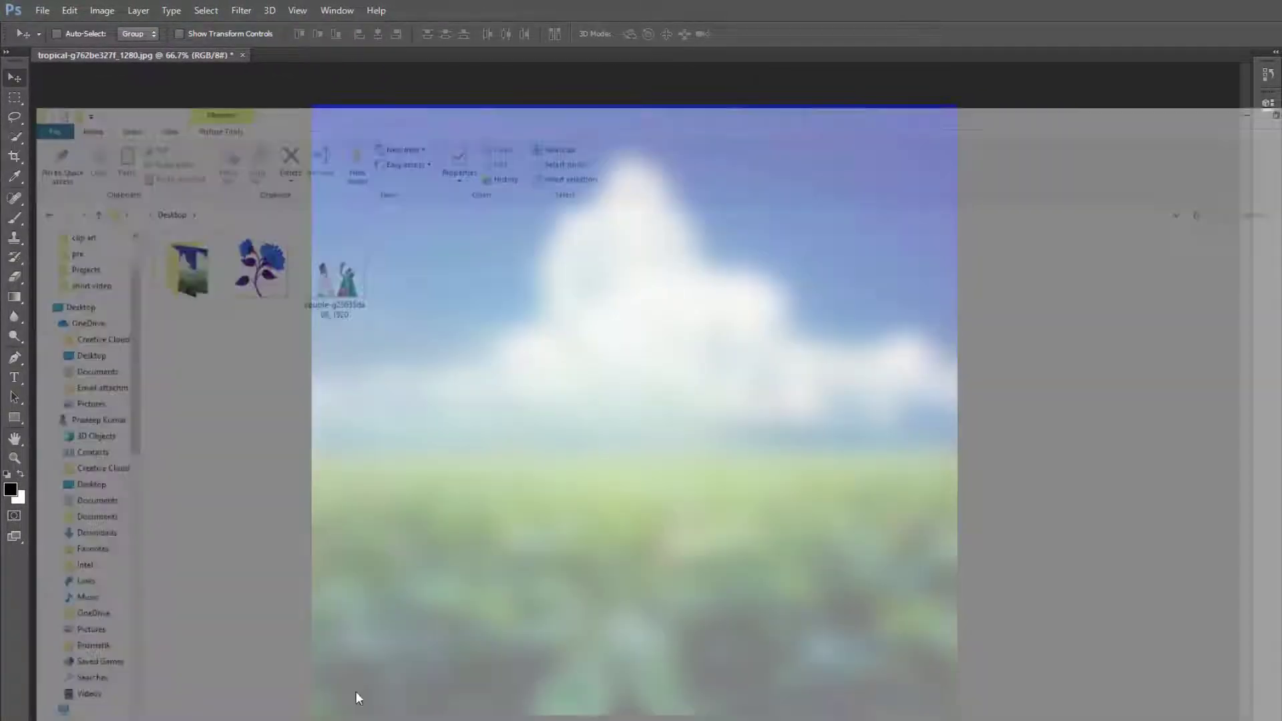
click(357, 223)
drag(357, 224, 621, 446)
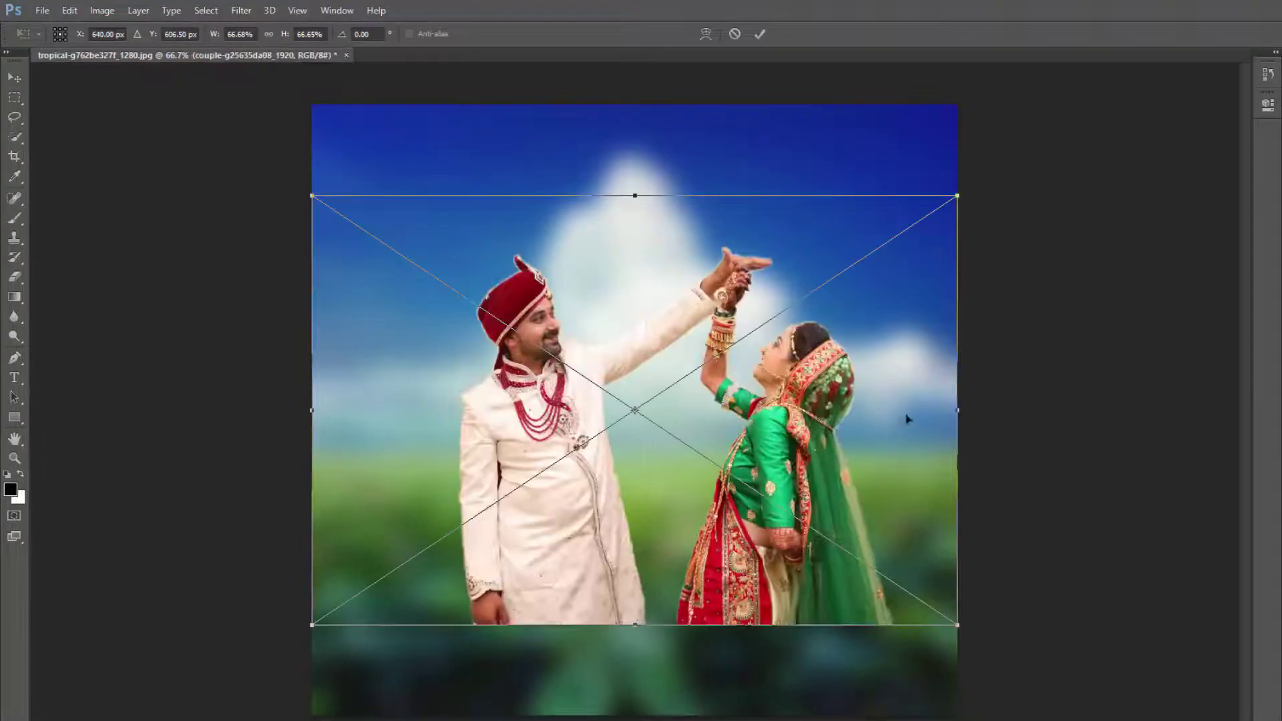
drag(661, 547, 652, 625)
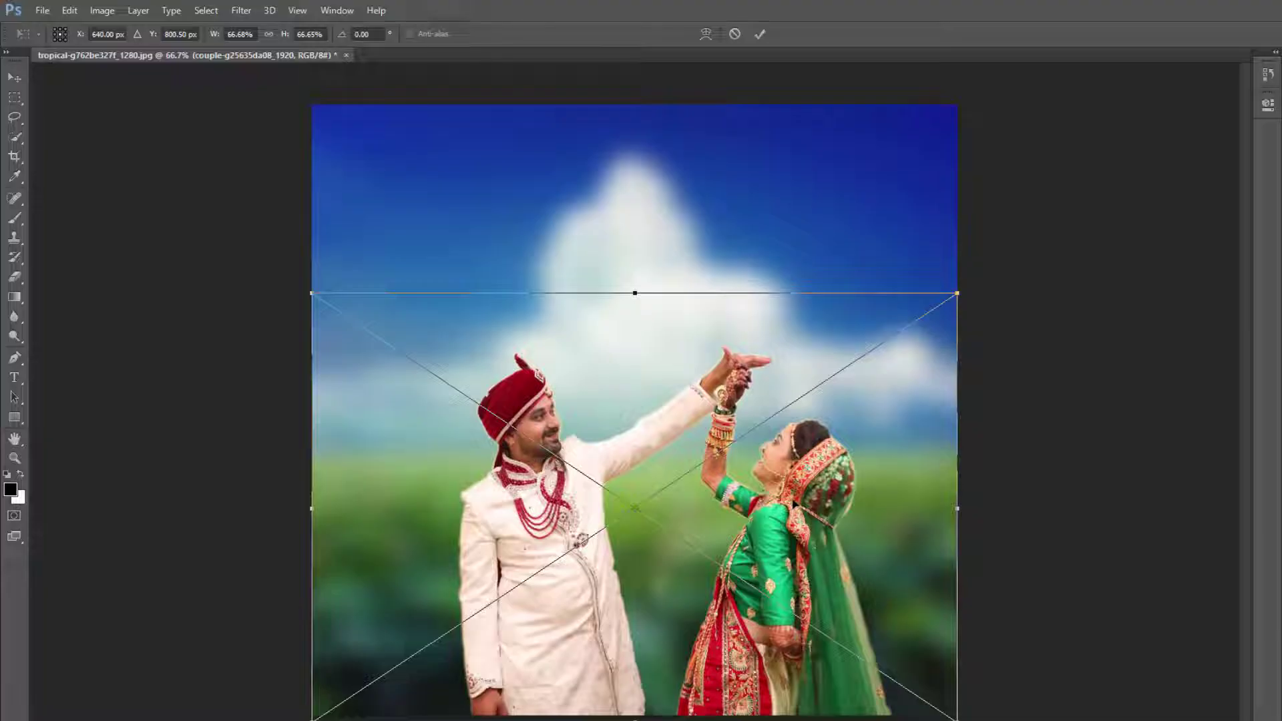
key(Return)
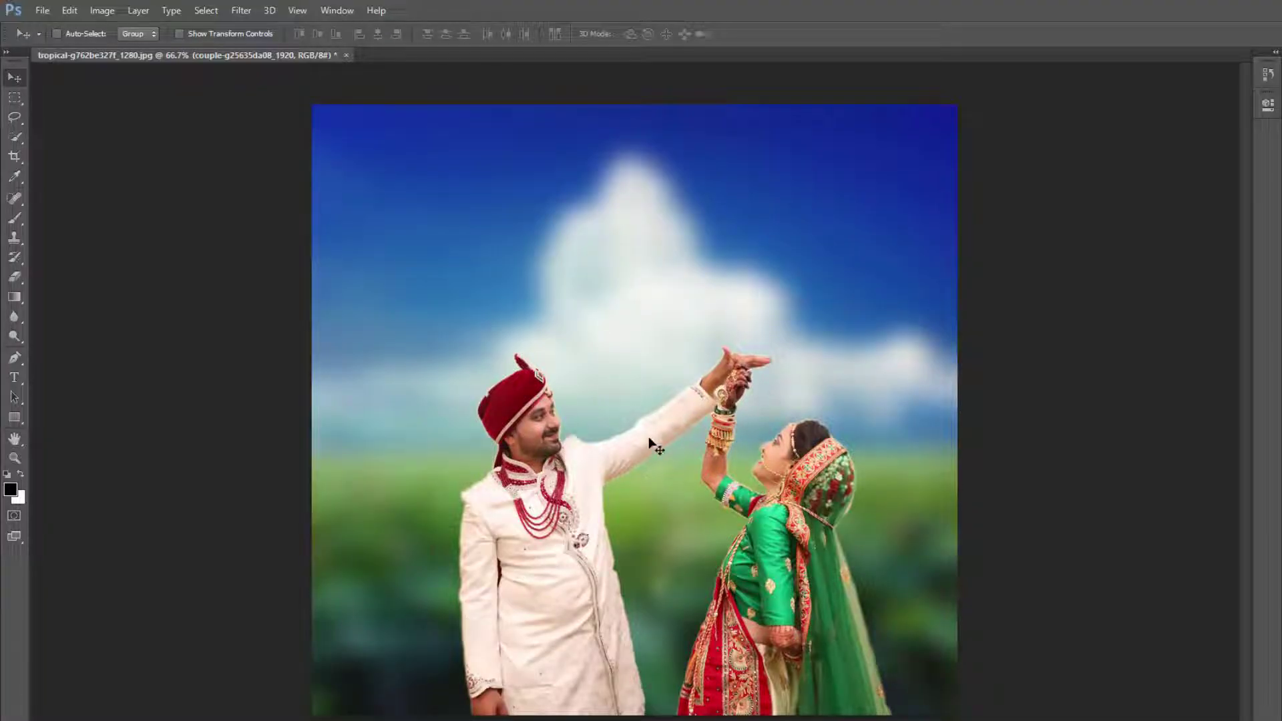
- Shift the couple right and down, and undo the duplicated copy
mouse_move(717, 472)
mouse_down()
mouse_move(733, 517)
mouse_move(748, 519)
mouse_move(571, 281)
mouse_up()
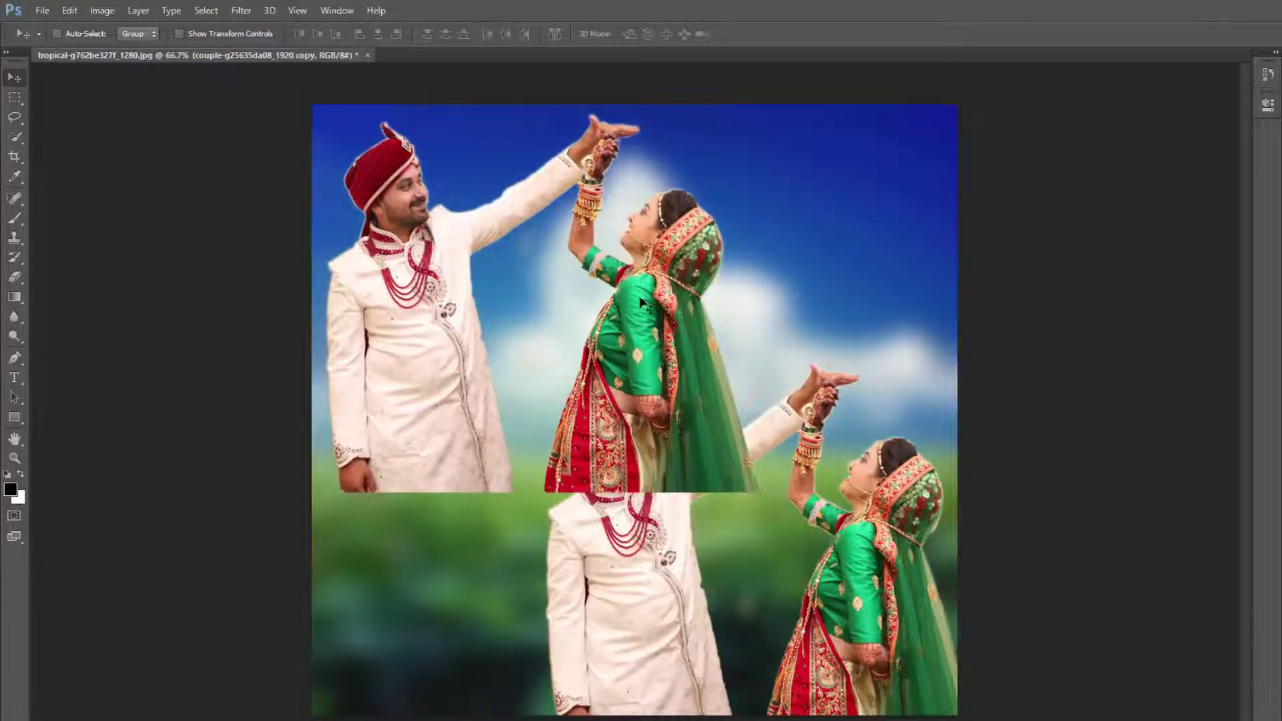
key(ctrl+z)
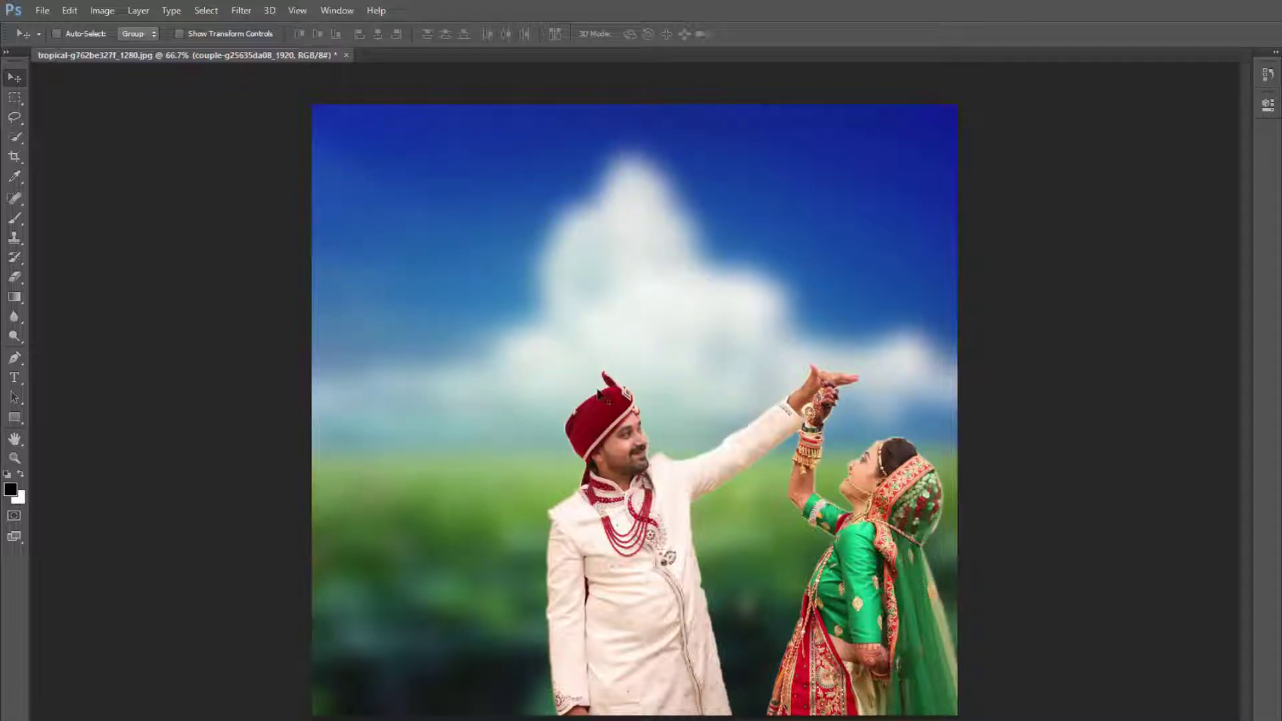
click(14, 237)
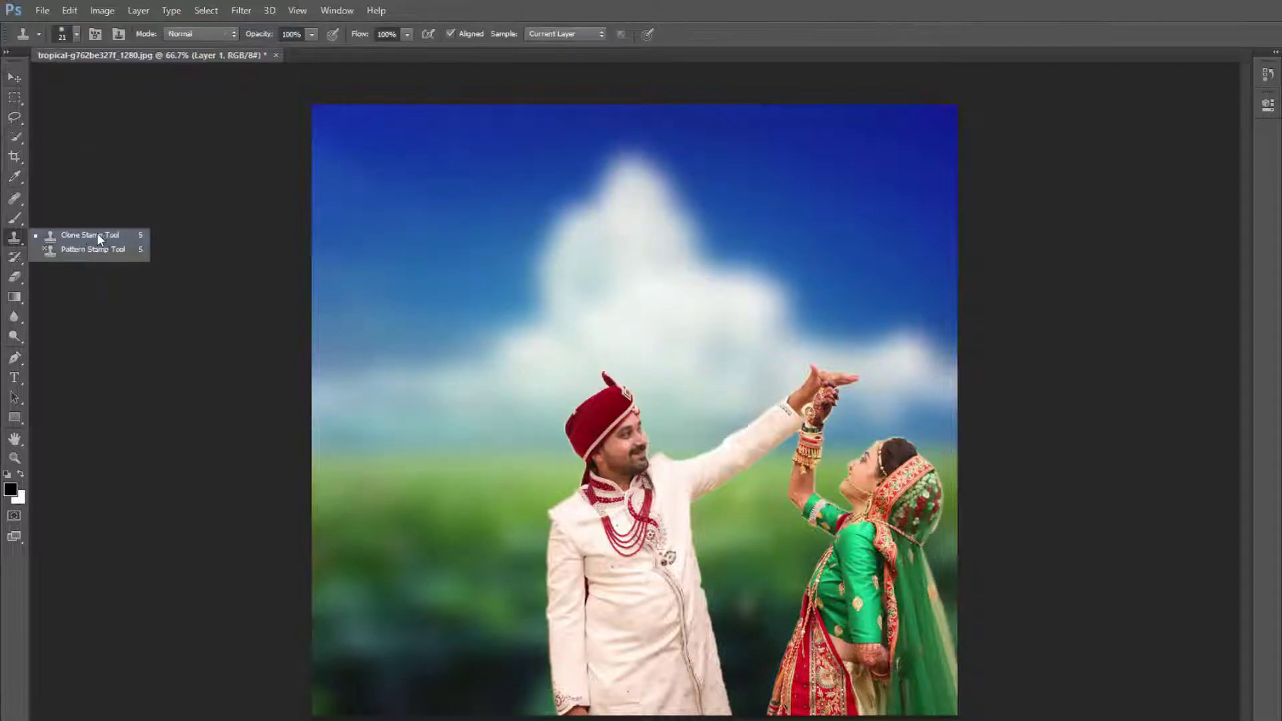
- Set up a 900 px Clone Stamp and sample the couple as the clone source
click(109, 234)
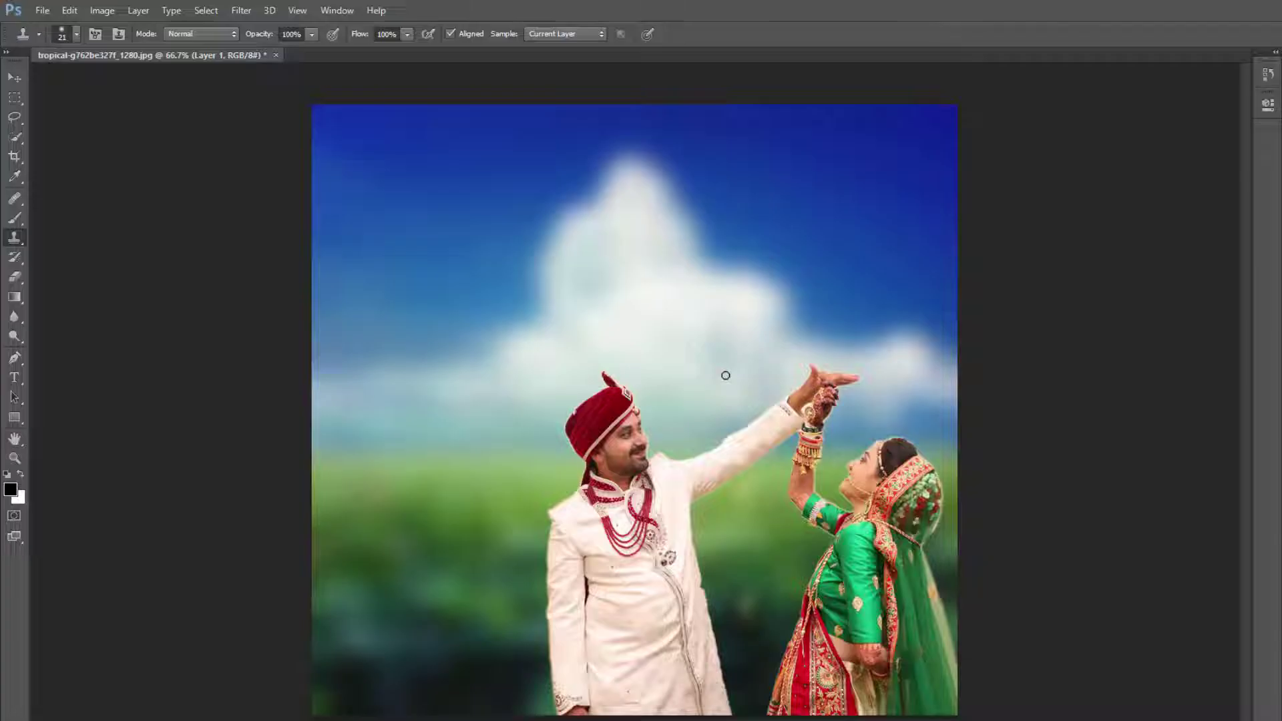
key(bracketright)
key(bracketright)
key(bracketright)
key(bracketright)
key(bracketright)
key(bracketright)
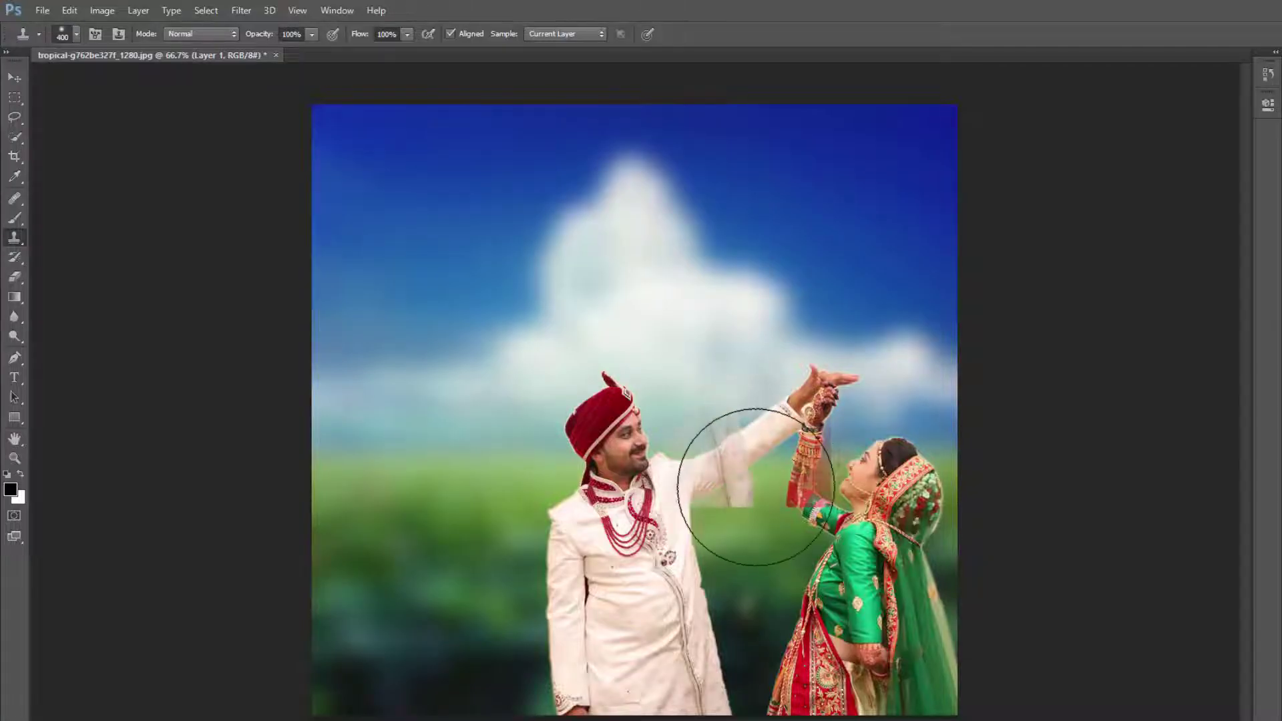
key(bracketright)
key(bracketright)
key(bracketright)
key(bracketright)
key(bracketright)
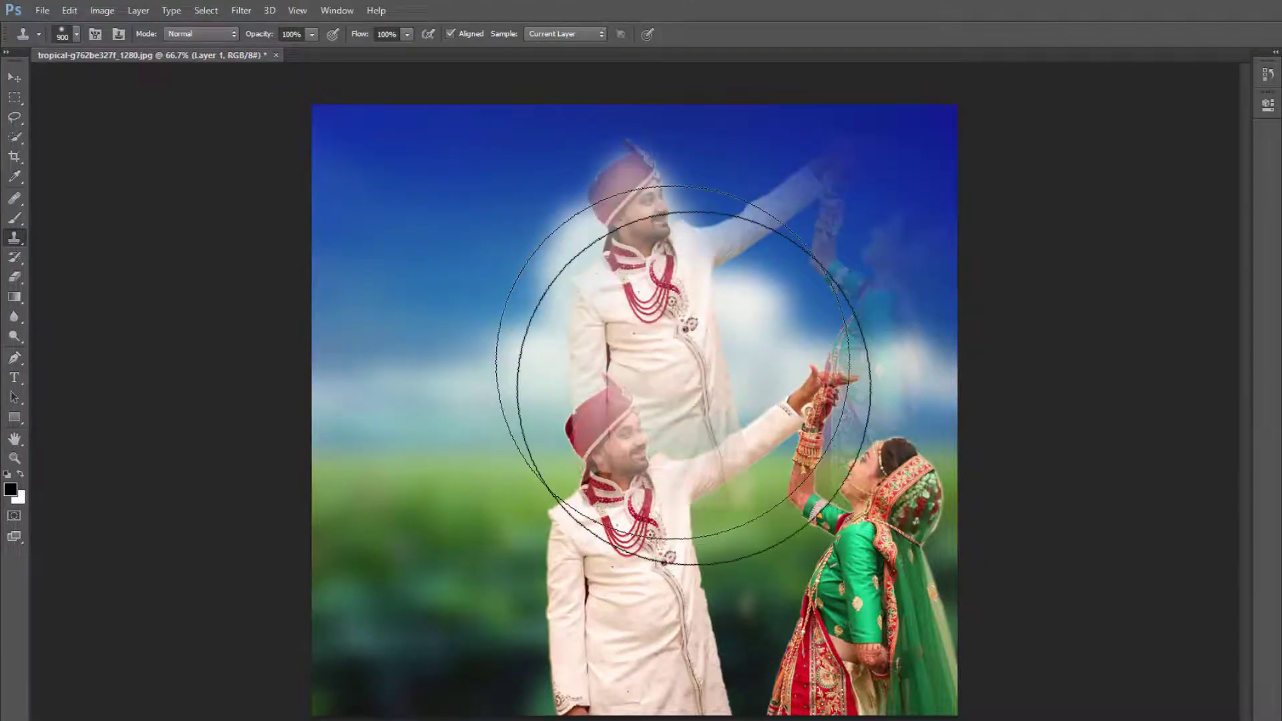
key(alt+bracketleft)
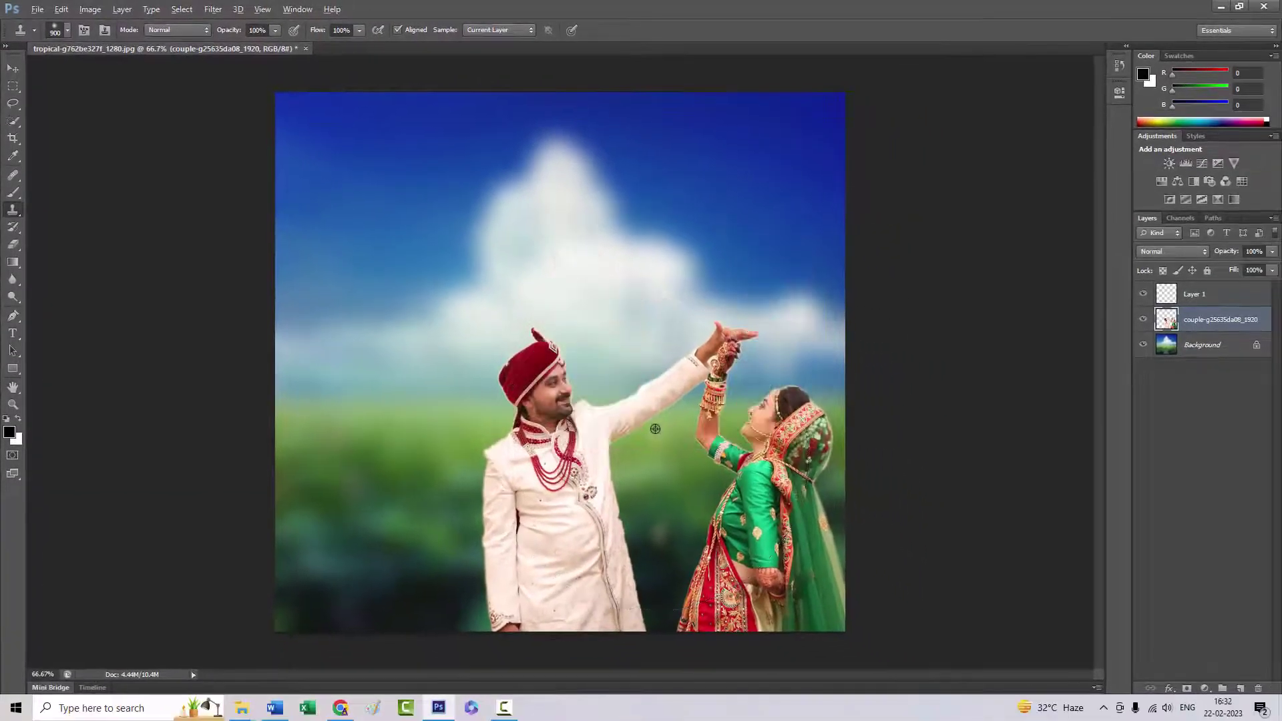
alt+click(655, 429)
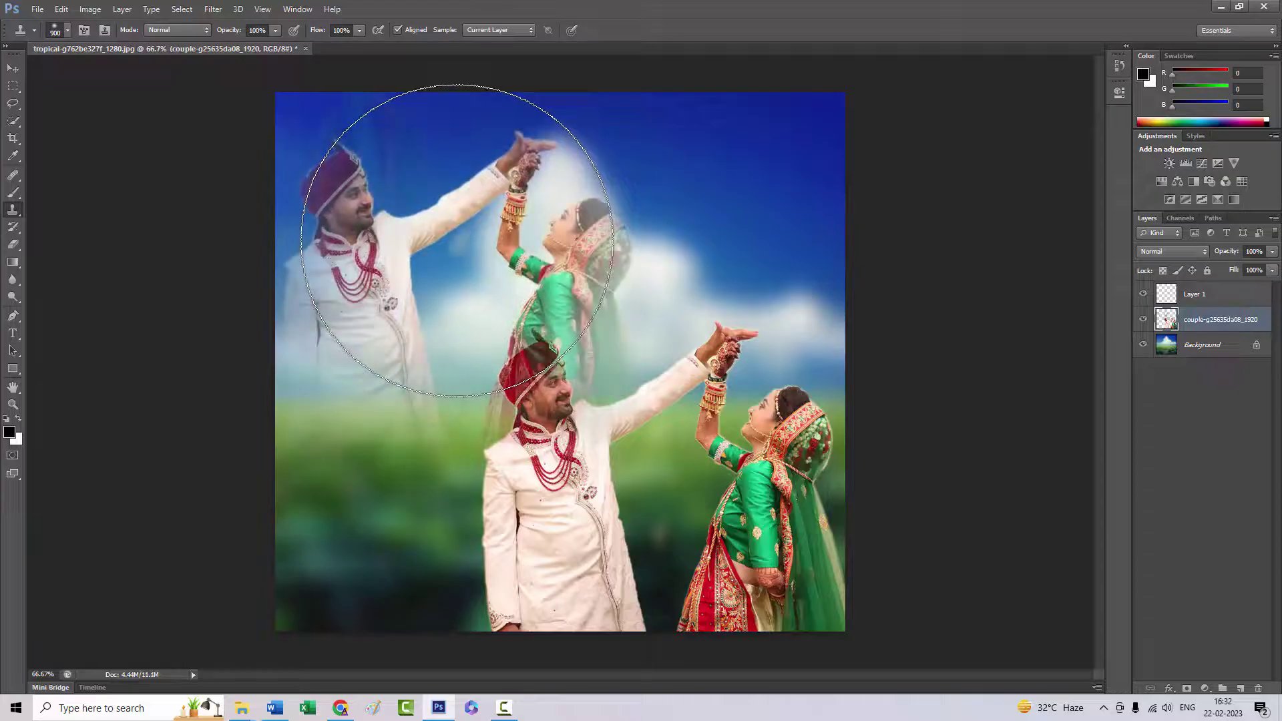
- Paint trial clone strokes of the couple into the upper-left sky, undoing the stray ones
drag(458, 241, 422, 251)
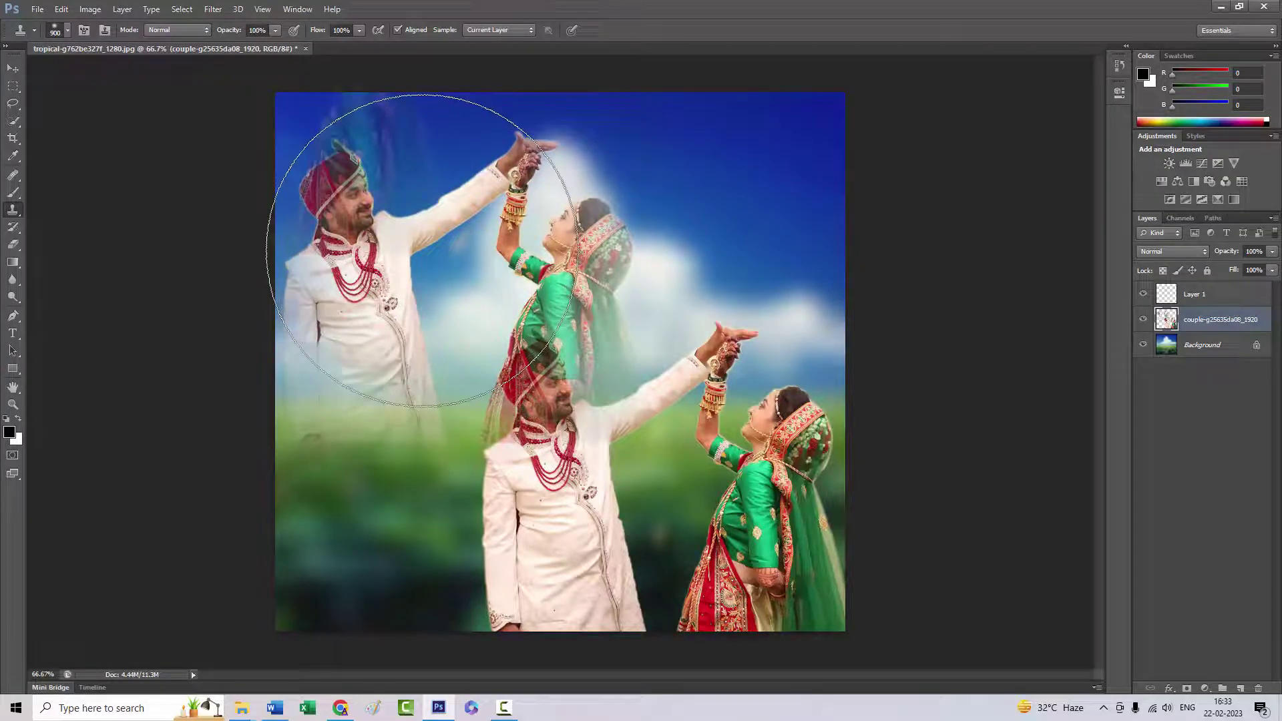
drag(214, 314, 321, 243)
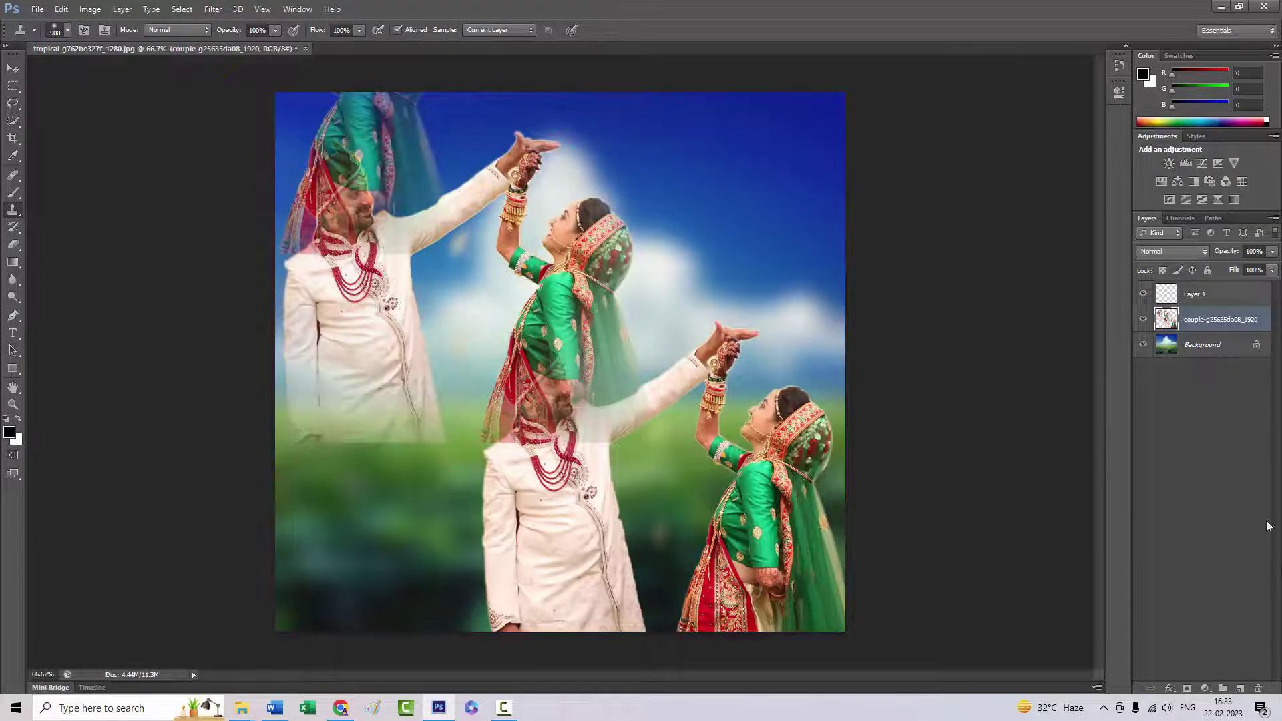
mouse_move(548, 400)
mouse_down()
mouse_move(378, 214)
mouse_move(414, 256)
mouse_up()
key(ctrl+alt+z)
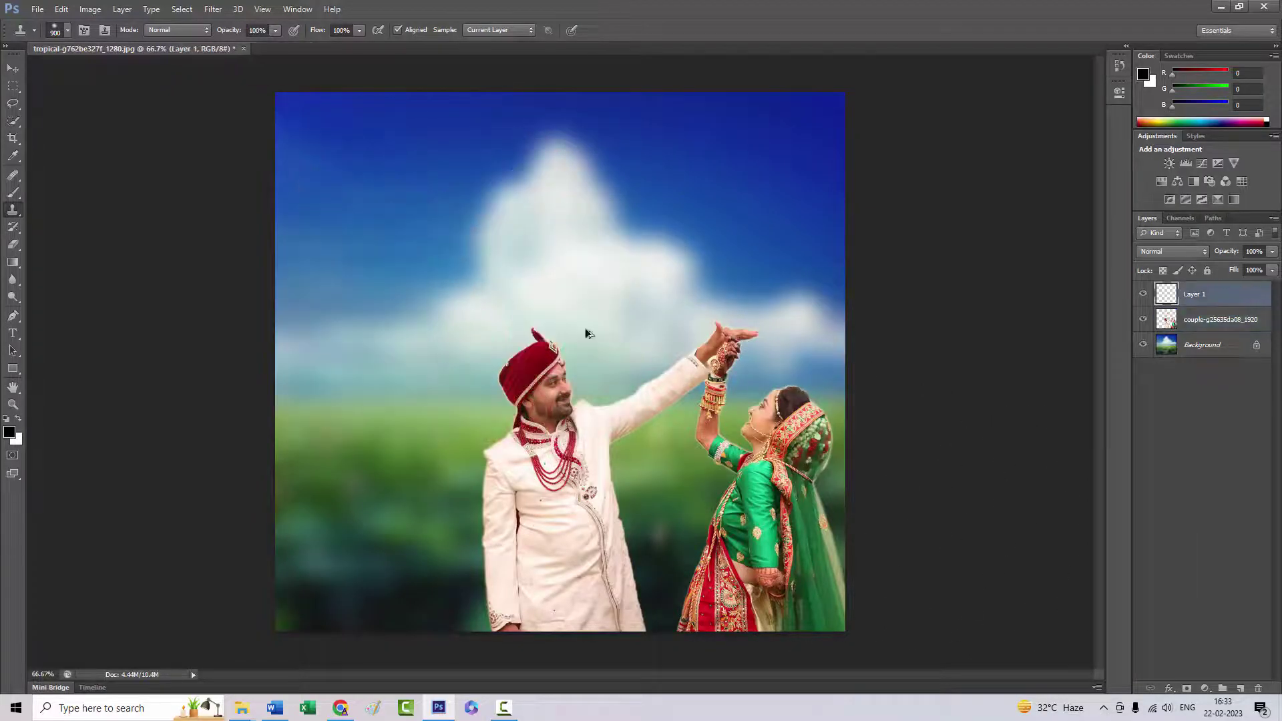
drag(584, 327, 668, 473)
key(ctrl+alt+z)
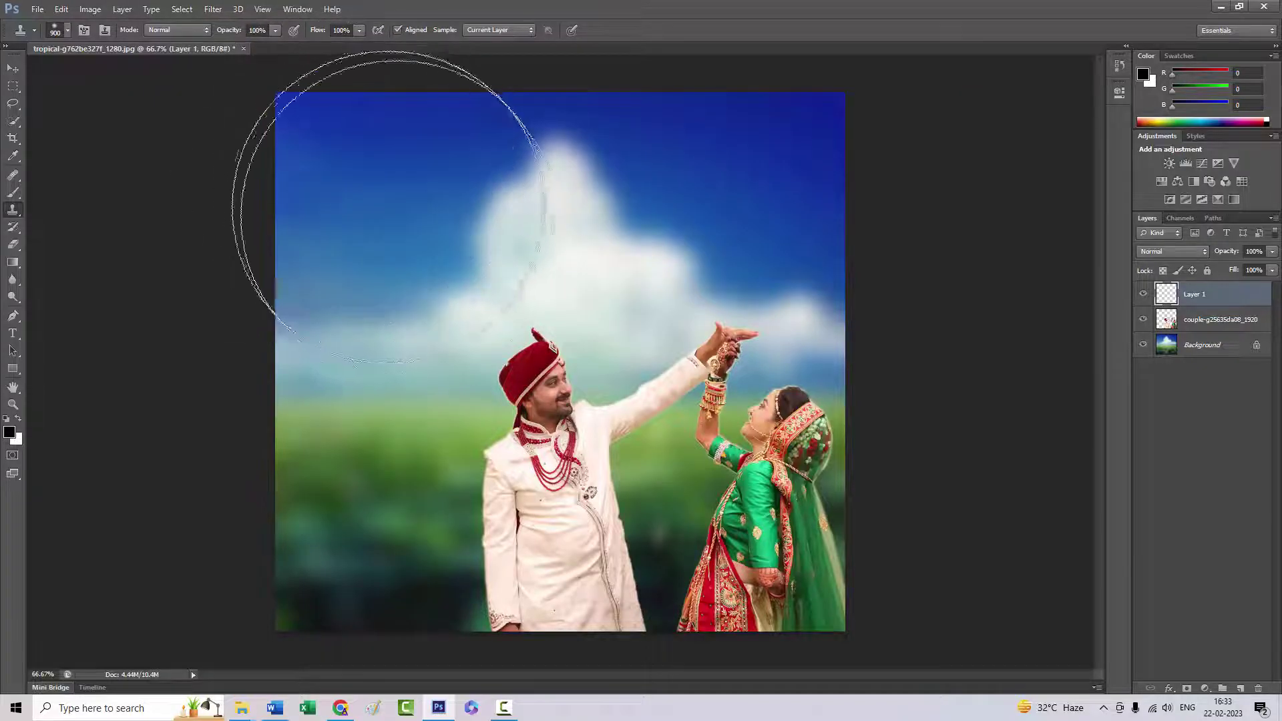
- Resample the couple layer, paint another trial clone stroke in the sky, then undo it
click(1198, 323)
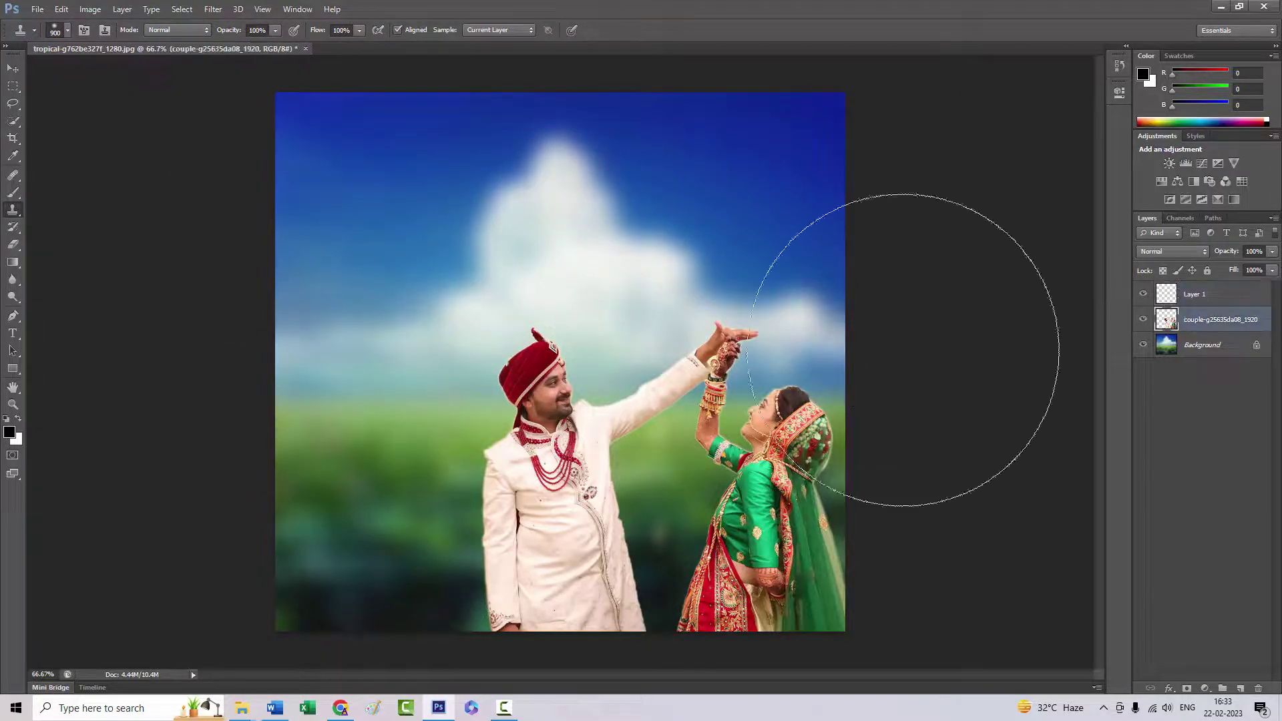
alt+click(651, 465)
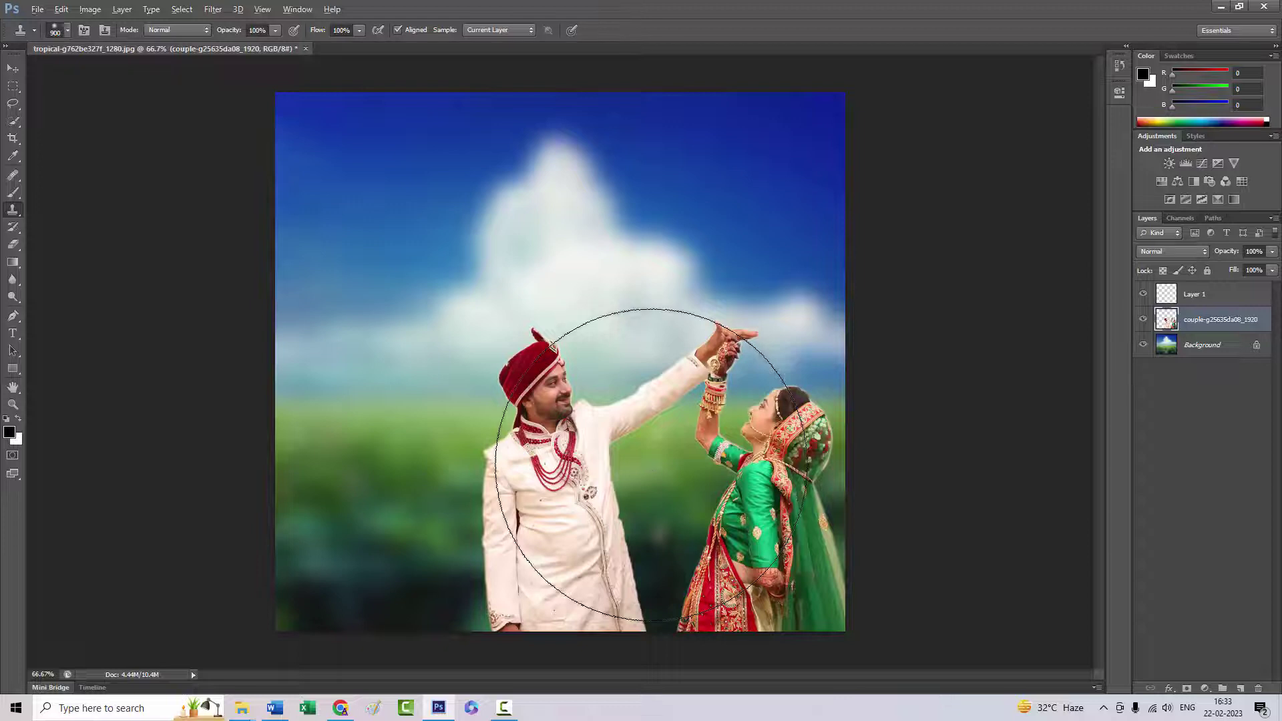
drag(394, 205, 371, 218)
key(v)
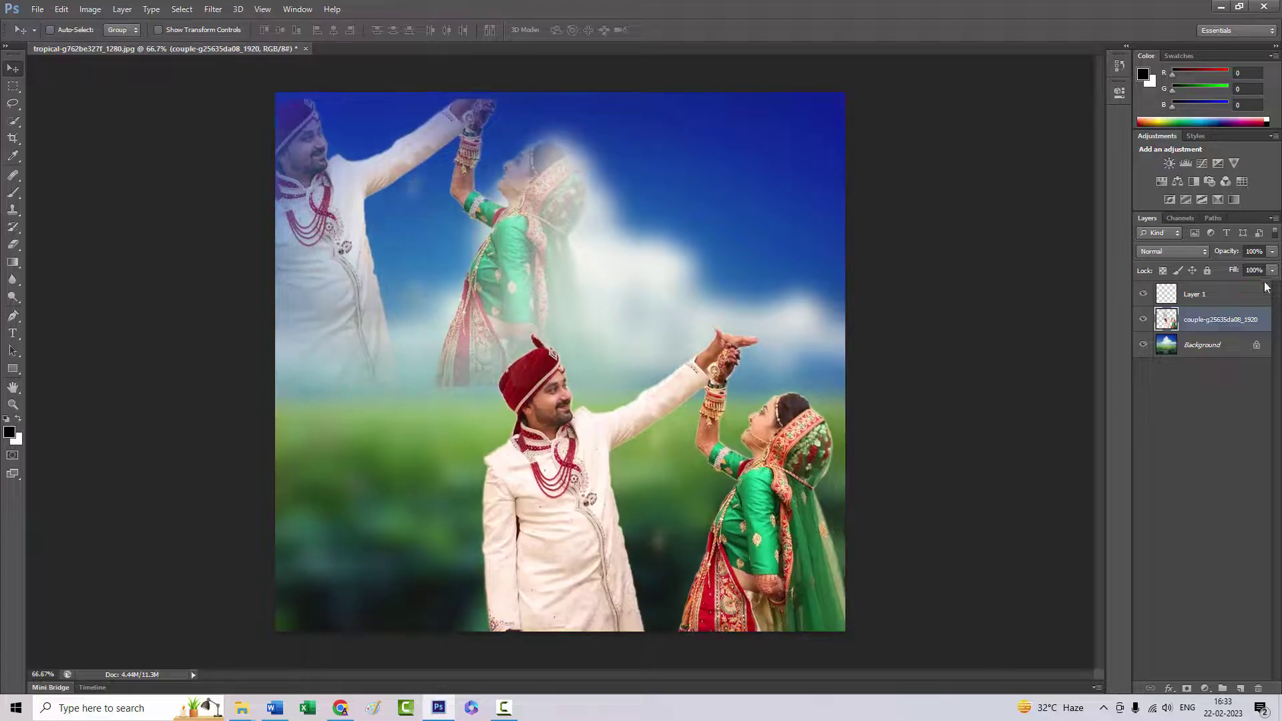
key(ctrl+alt+z)
key(ctrl+alt+z)
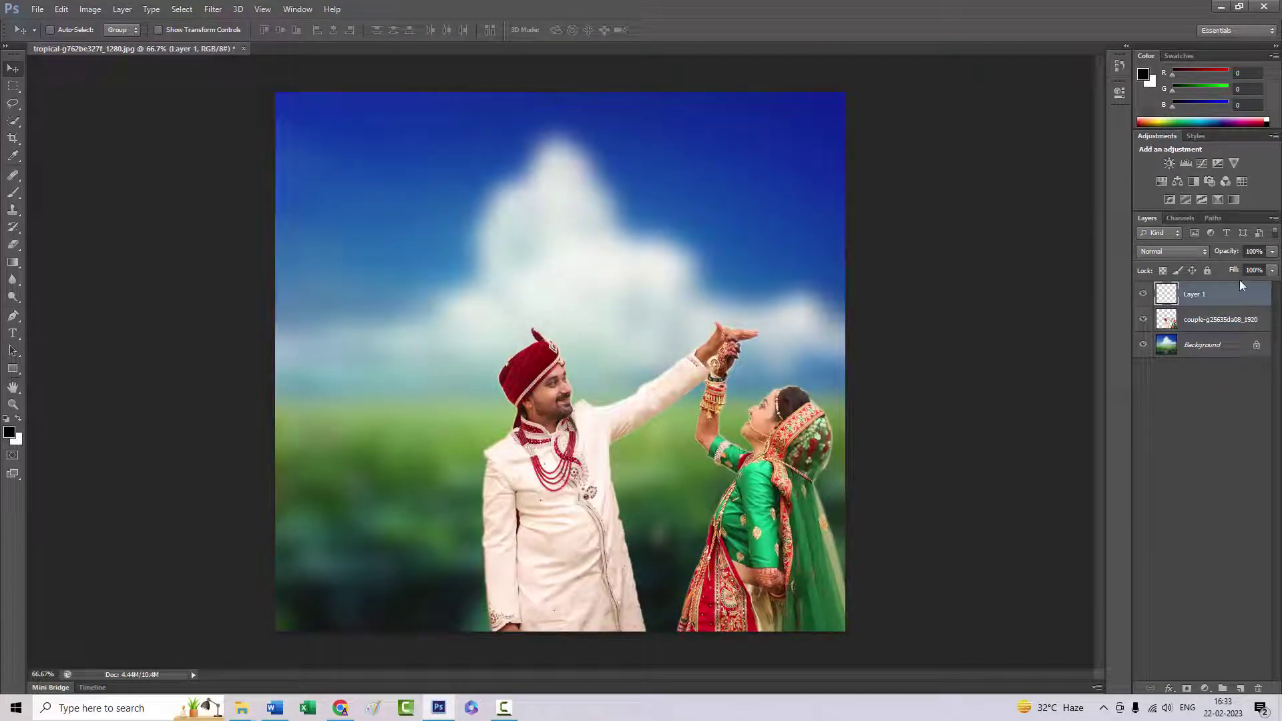
- Stamp the sampled couple copy into the upper-left sky on Layer 1
click(1195, 327)
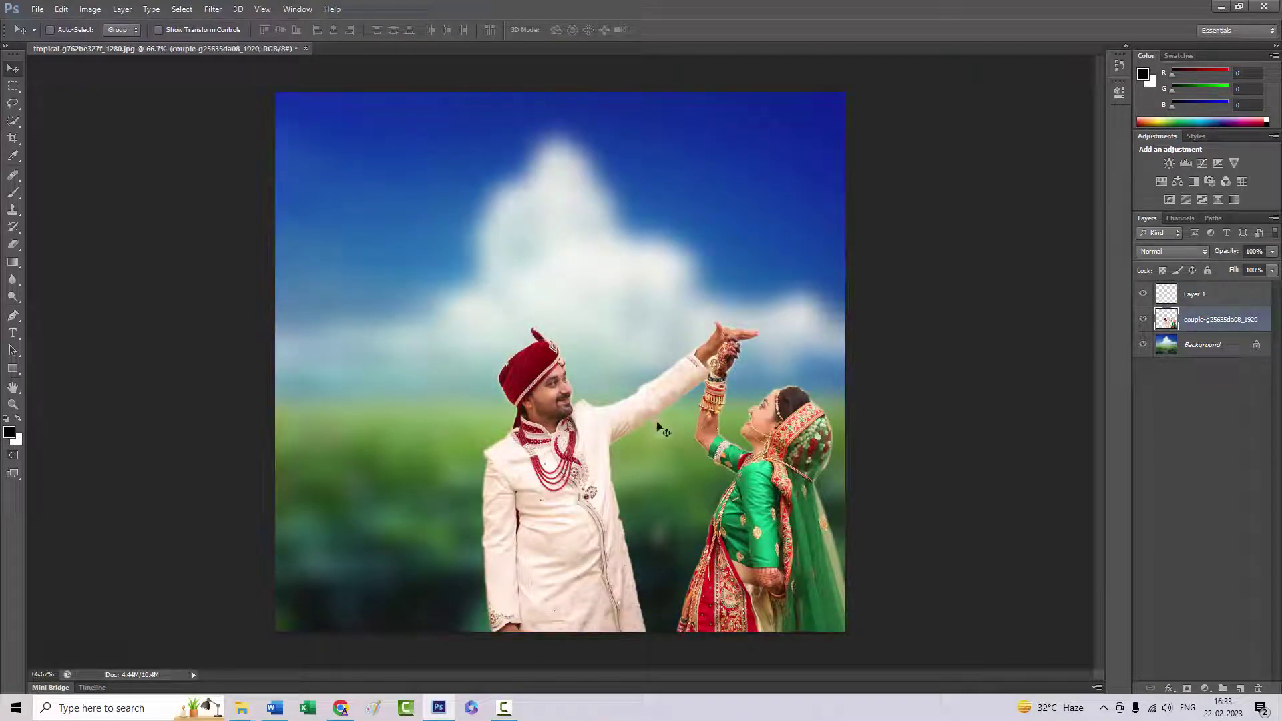
click(12, 209)
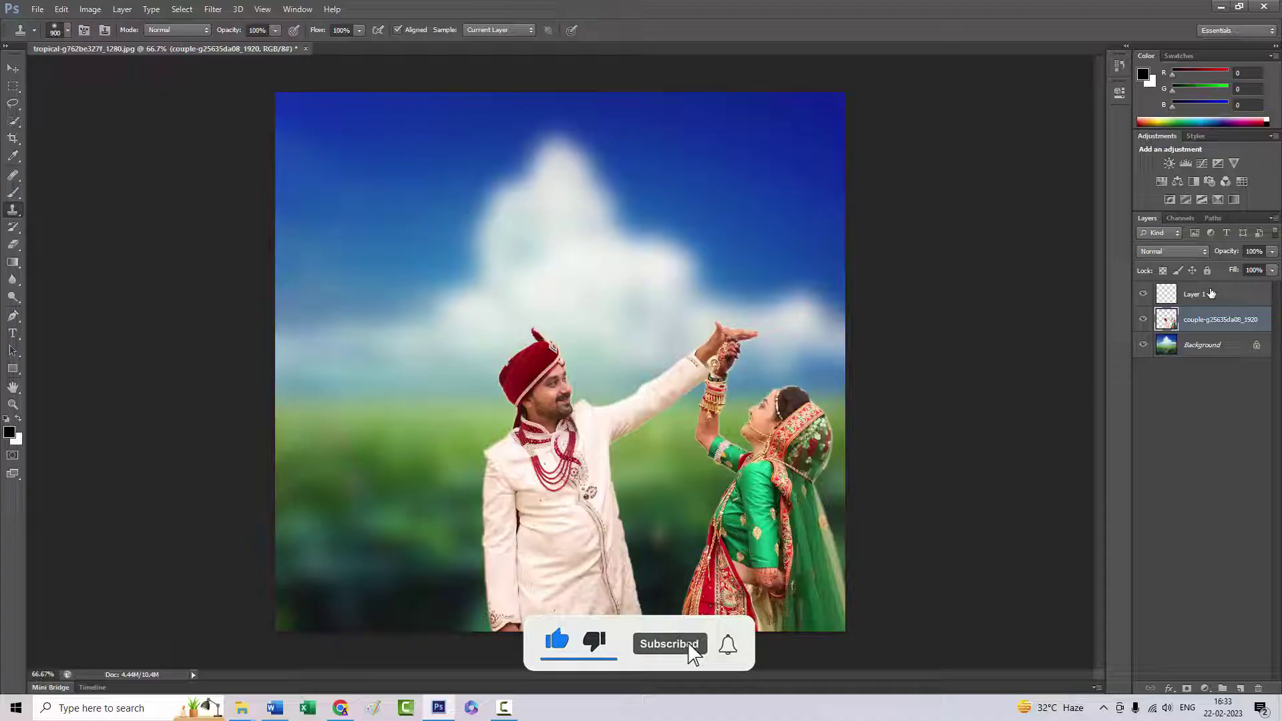
click(1195, 294)
click(398, 238)
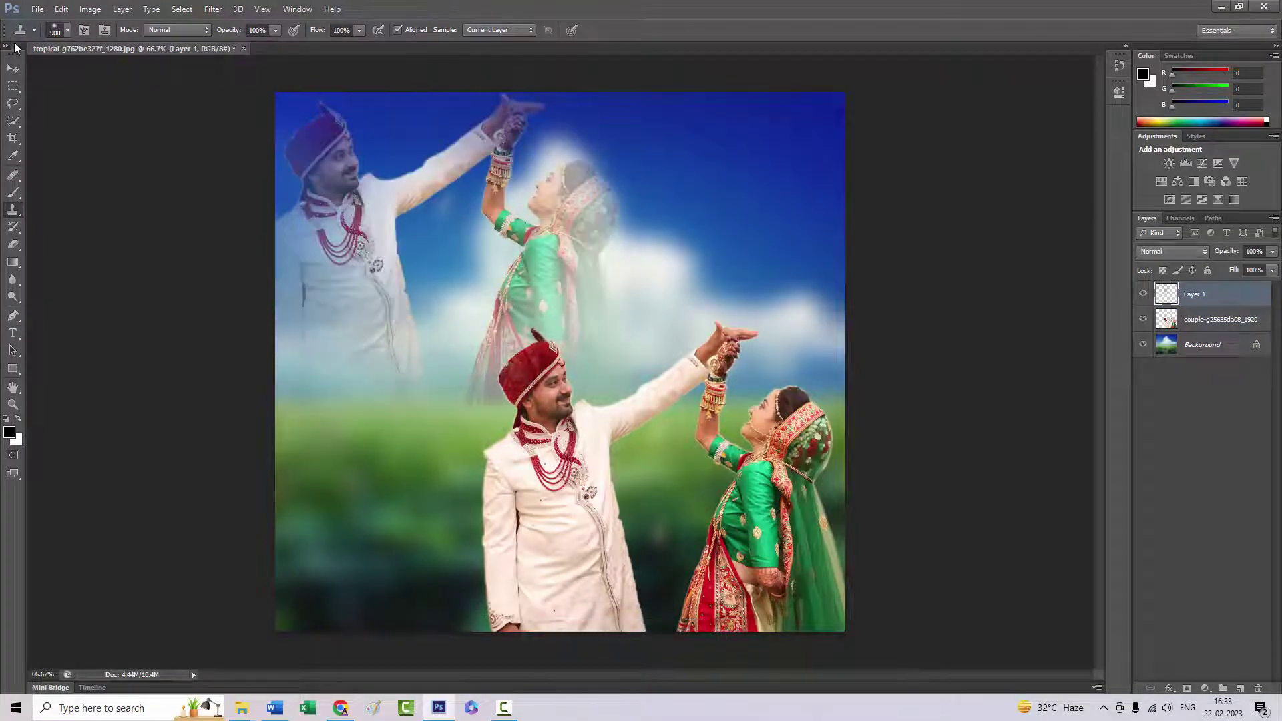
- Set Layer 1's blend mode to Luminosity, turning the sky couple into a colourless ghost
click(13, 68)
click(1174, 251)
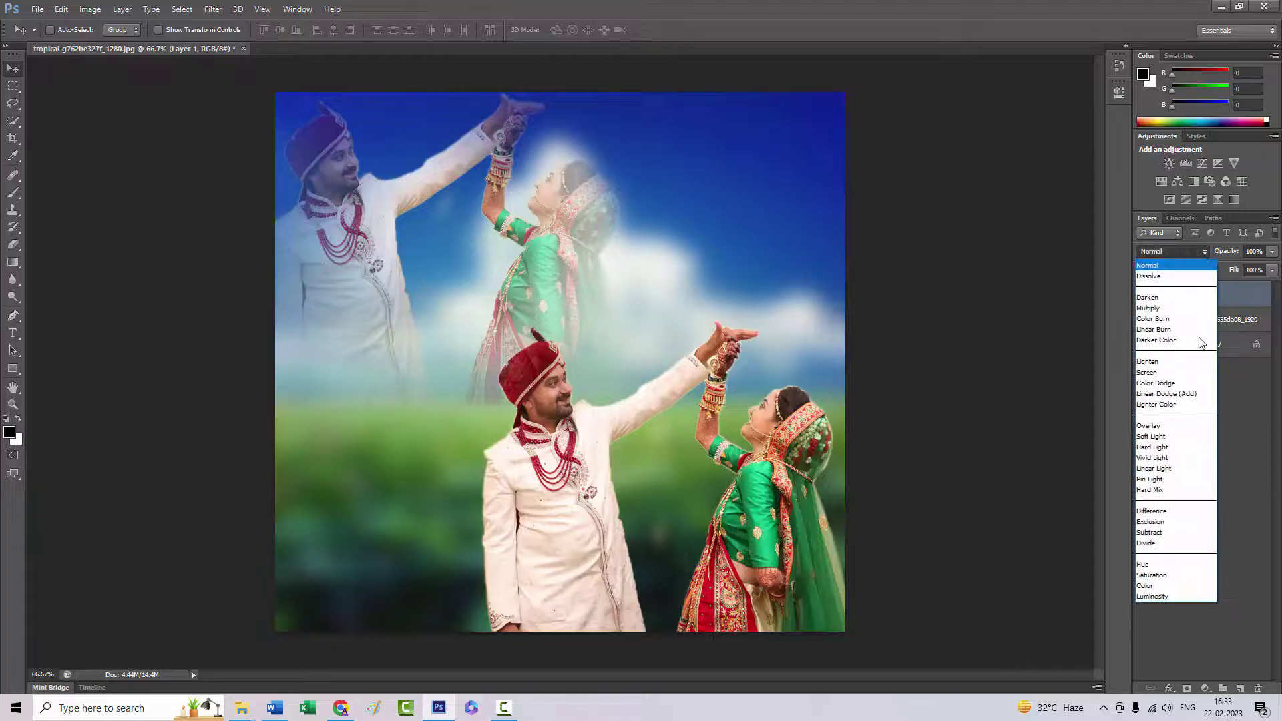
click(1174, 597)
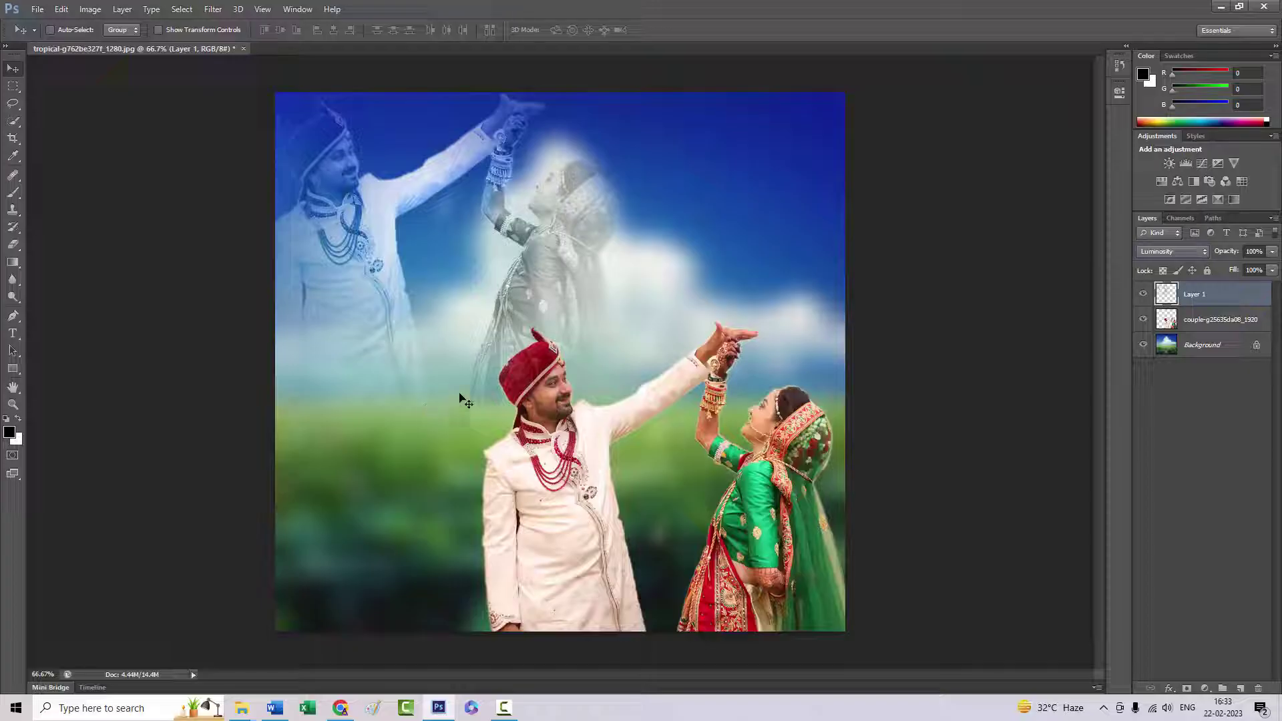
- Set up the standard Eraser with a 401 px, 0% hardness brush to soften the ghost's lower edge
key(e)
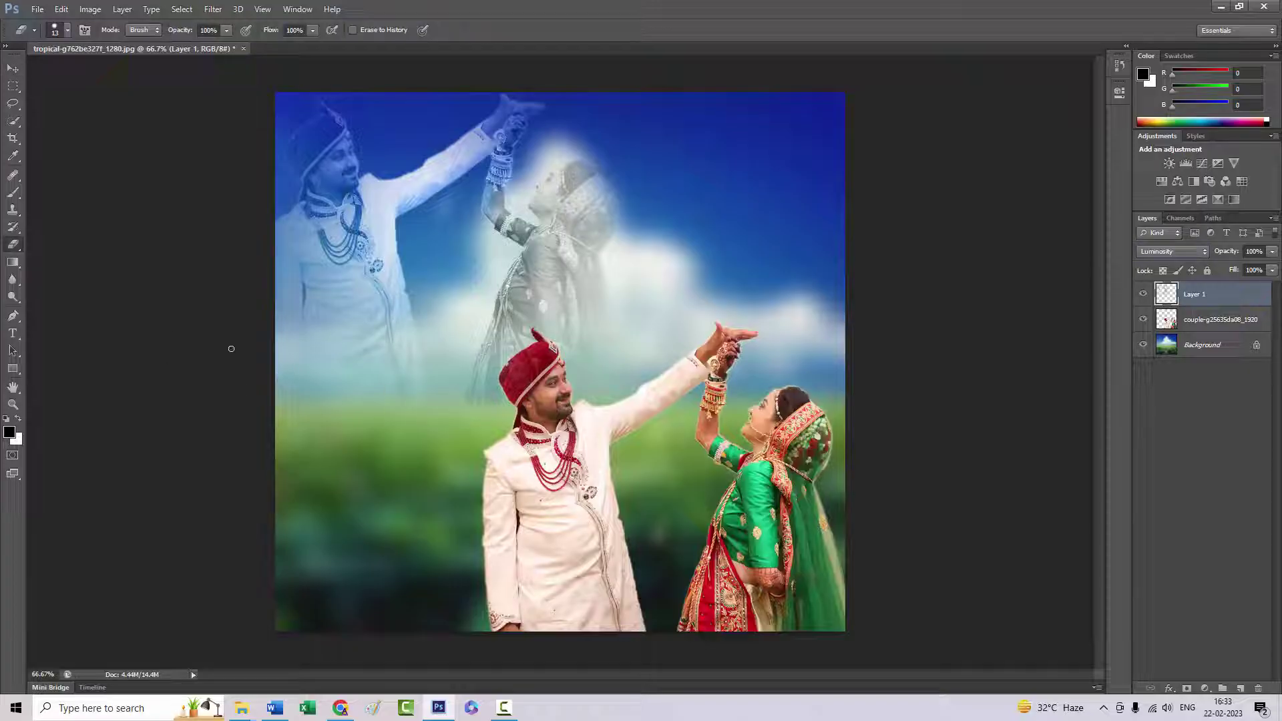
right_click(9, 248)
click(56, 247)
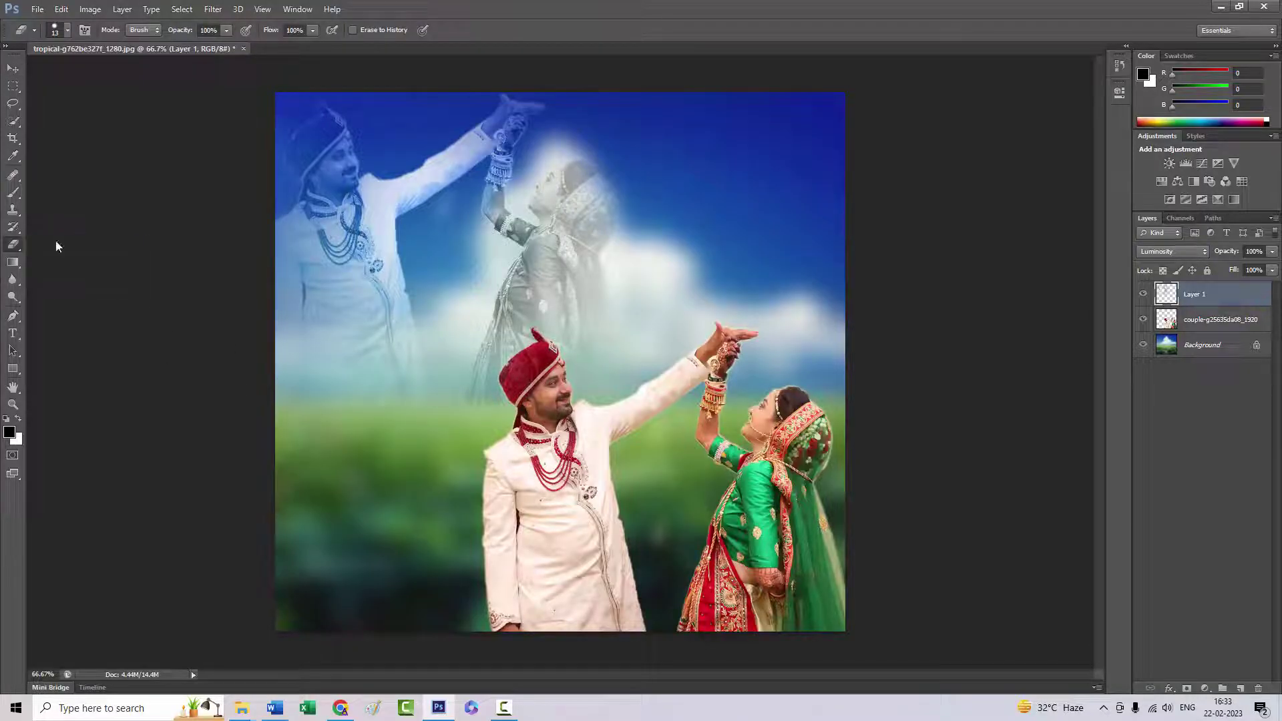
click(67, 30)
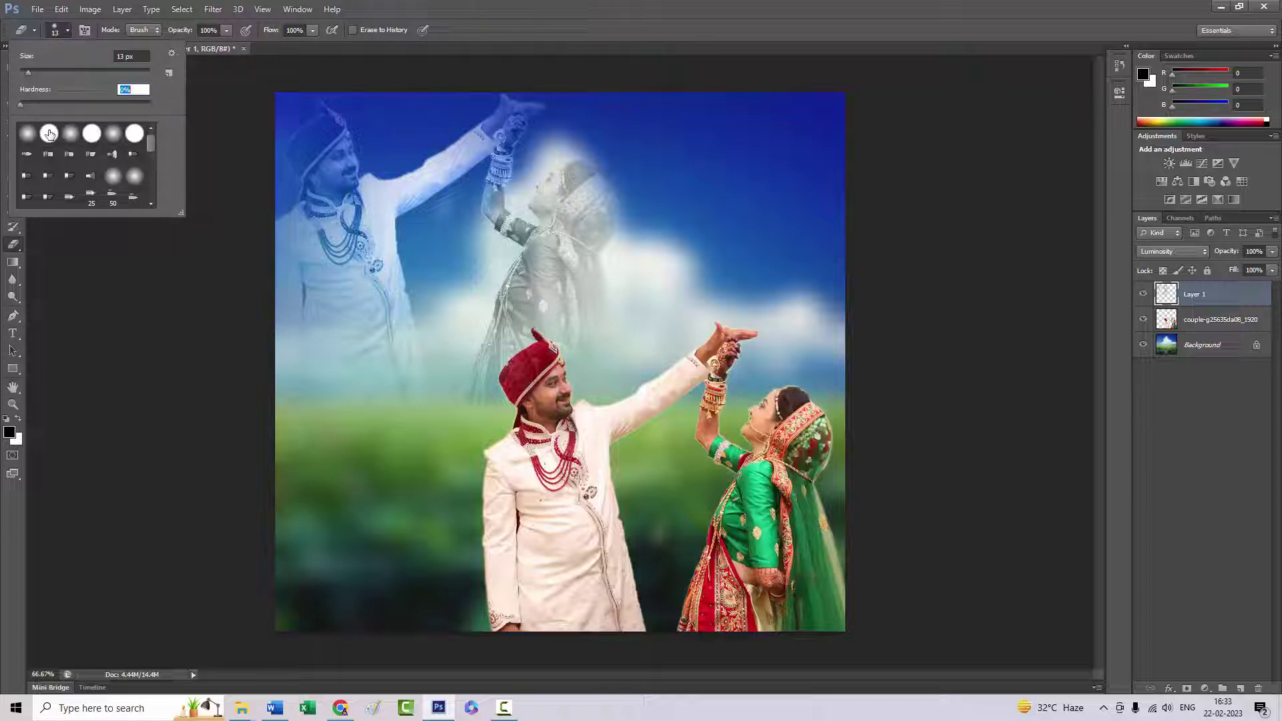
click(55, 70)
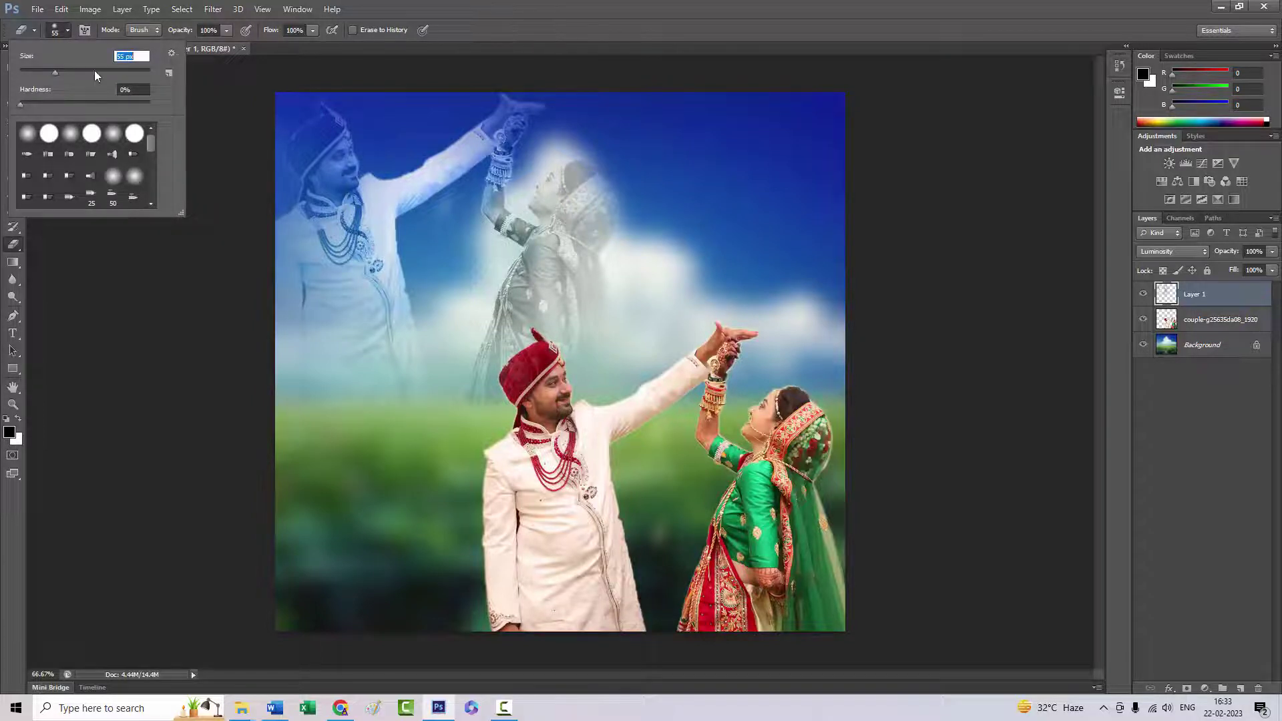
text(401)
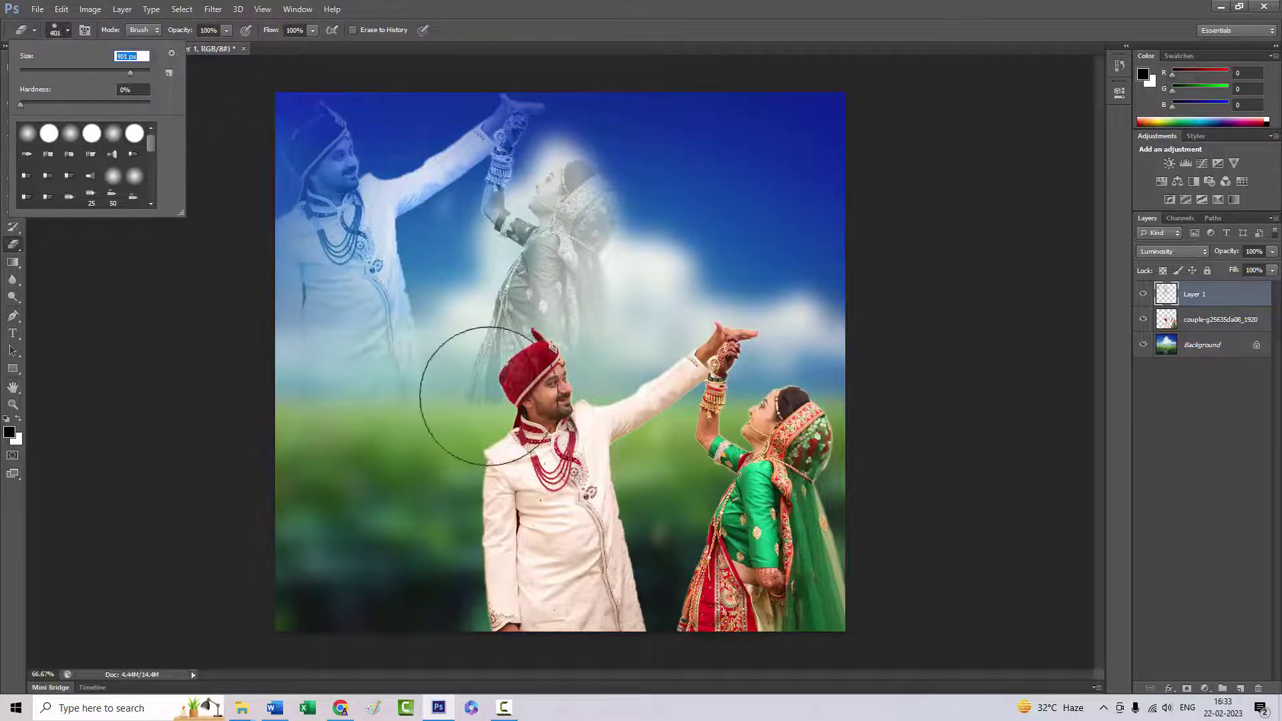
key(Return)
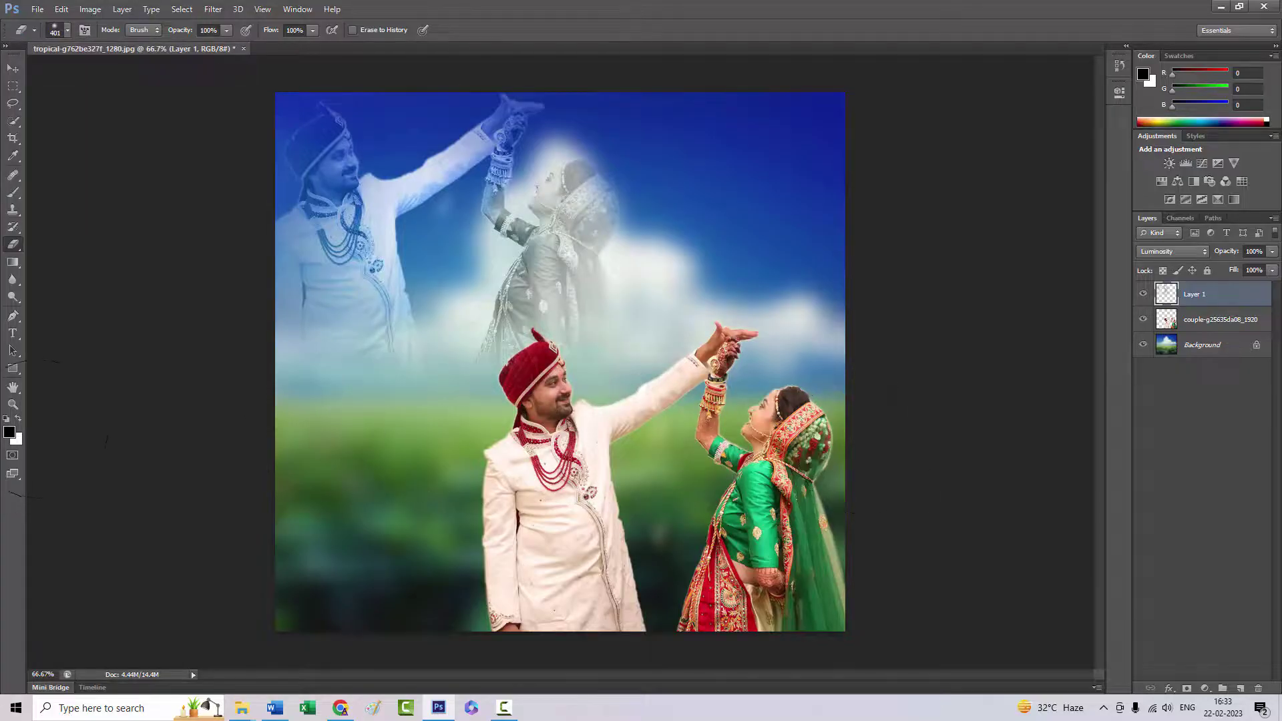
click(13, 68)
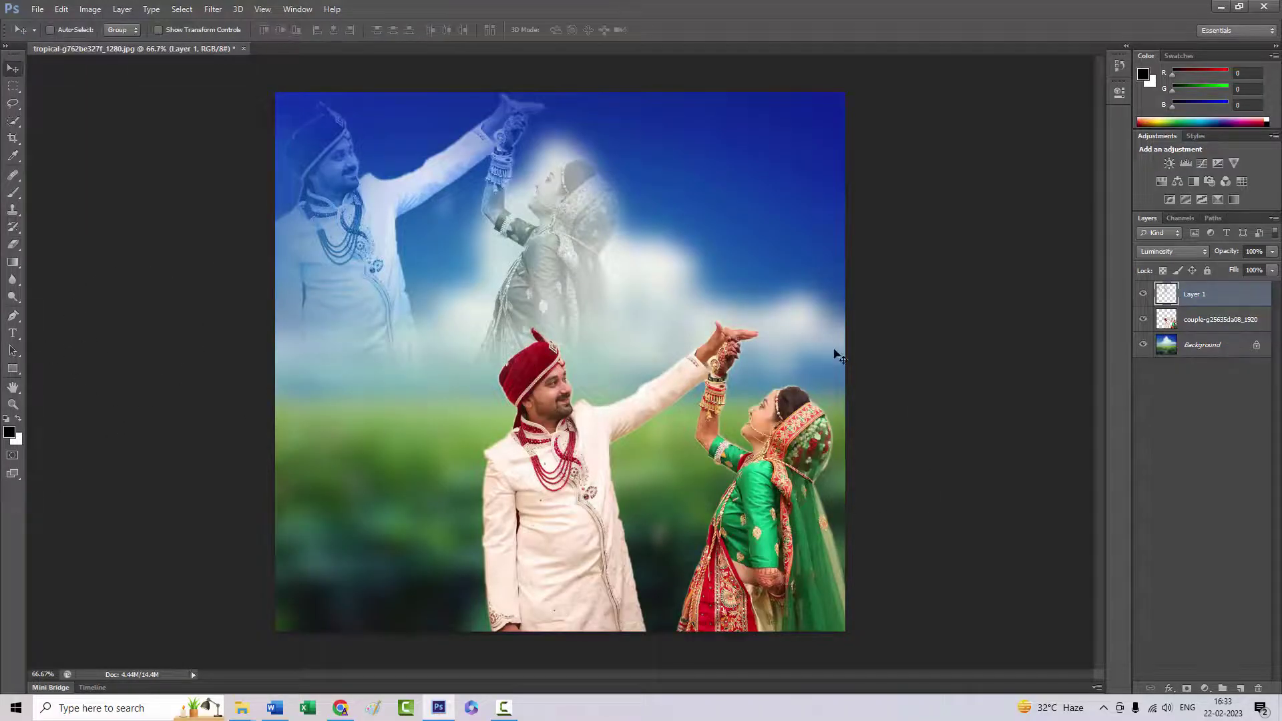